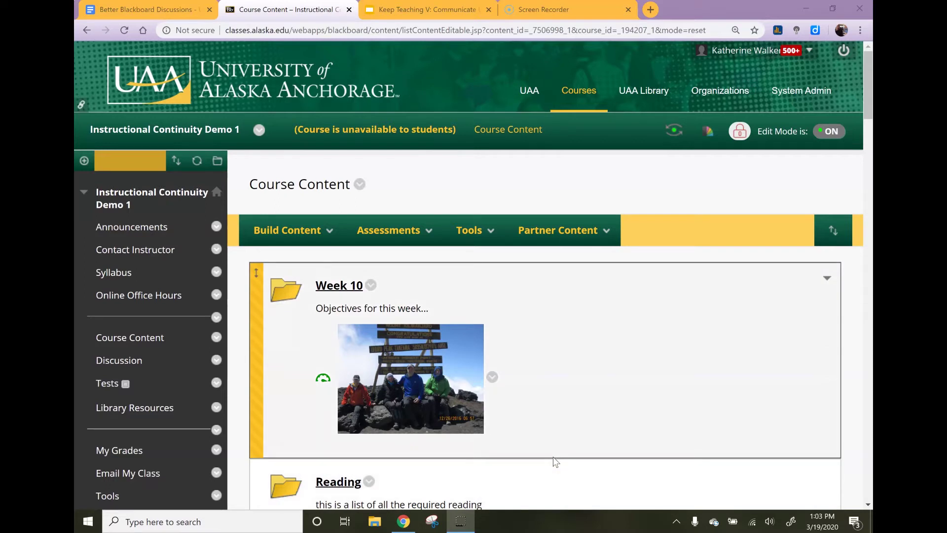
{"action": "left_click", "coordinate": [552, 460]}
{"action": "left_click", "coordinate": [386, 400]}
{"action": "left_click", "coordinate": [135, 335]}
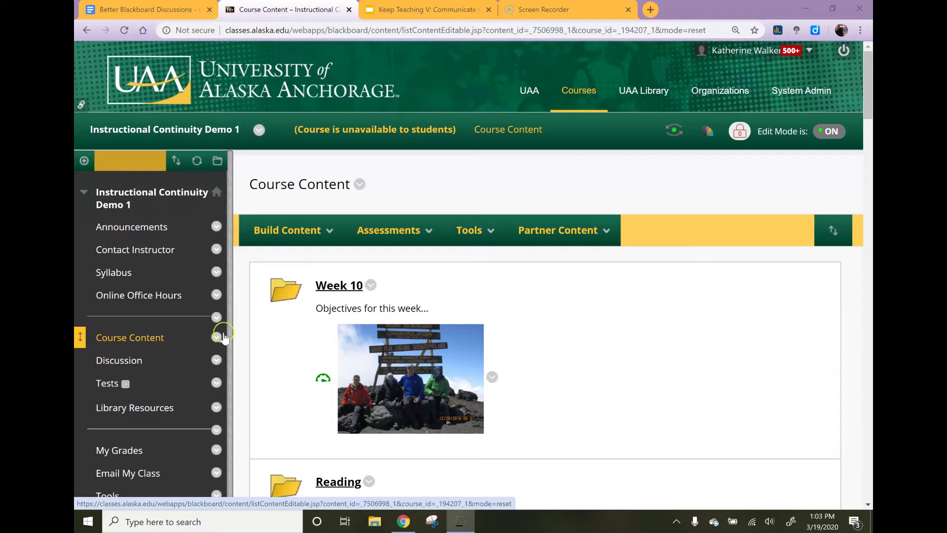
{"action": "left_click", "coordinate": [350, 289]}
{"action": "left_click", "coordinate": [131, 341]}
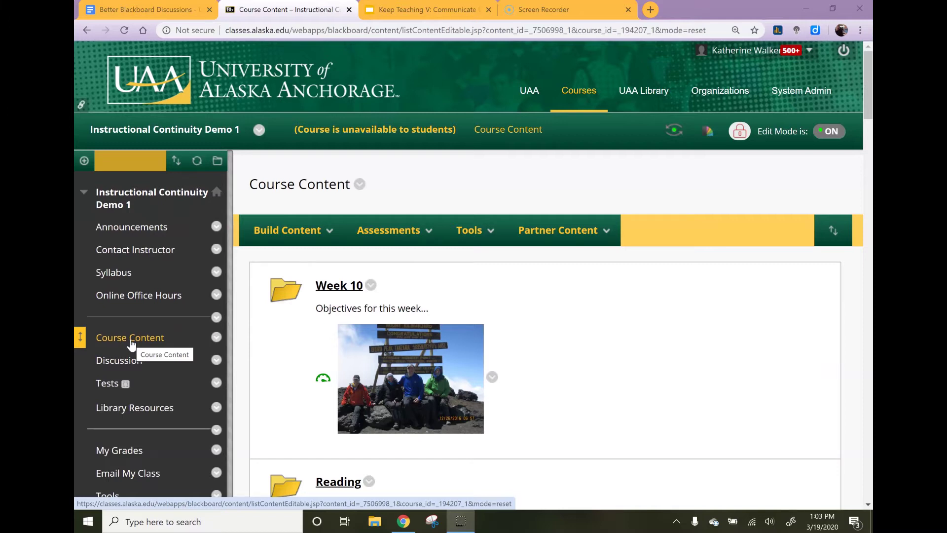
{"action": "left_click", "coordinate": [132, 362]}
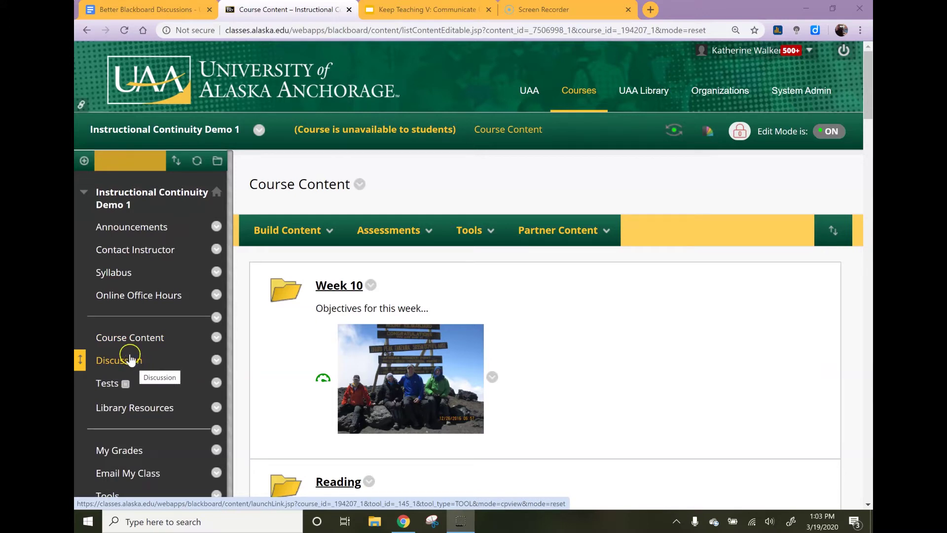
{"action": "left_click", "coordinate": [85, 162]}
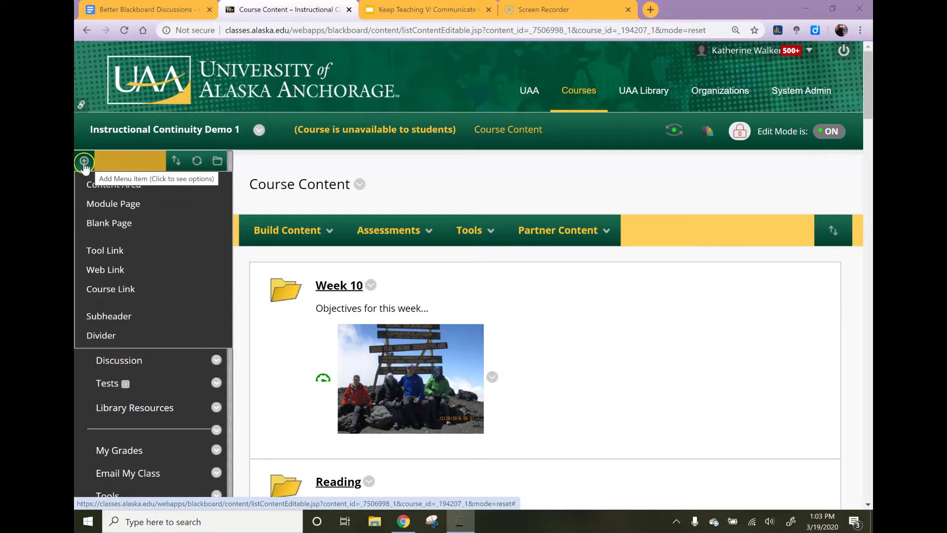
{"action": "left_click", "coordinate": [105, 252]}
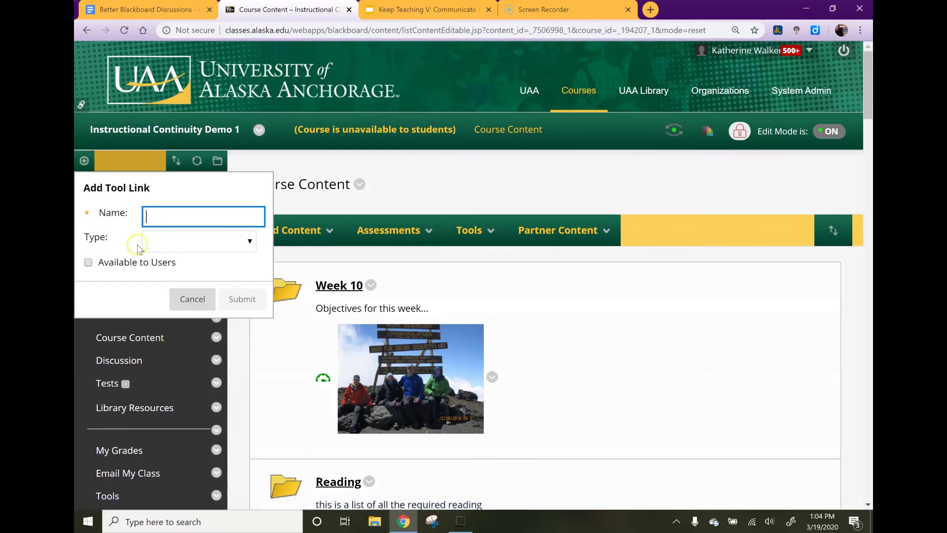
{"action": "left_click", "coordinate": [177, 241]}
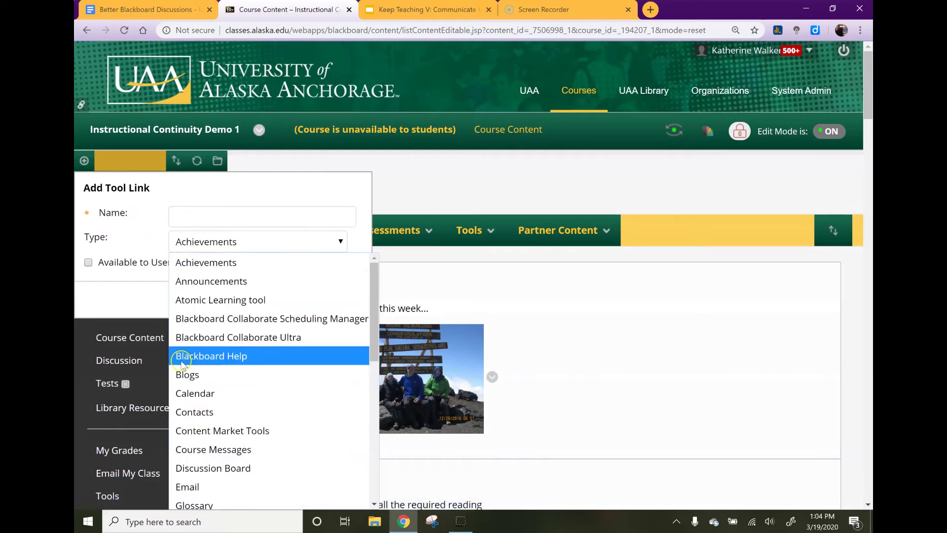
{"action": "left_click", "coordinate": [202, 468]}
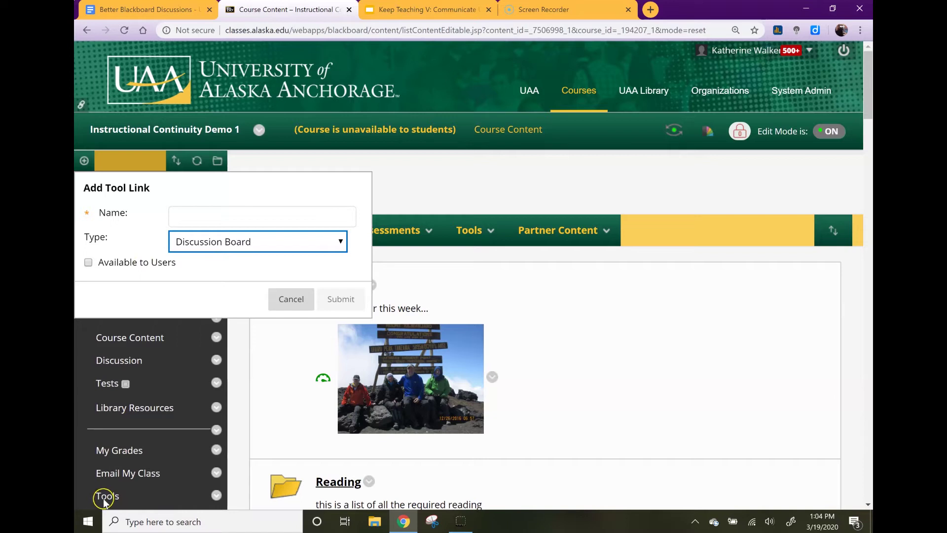
{"action": "left_click", "coordinate": [220, 272]}
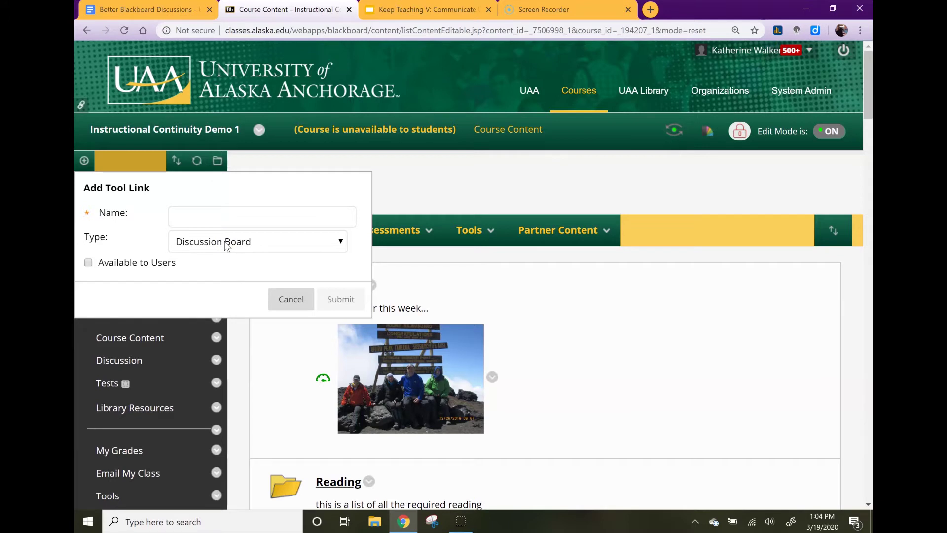
{"action": "left_click", "coordinate": [197, 247]}
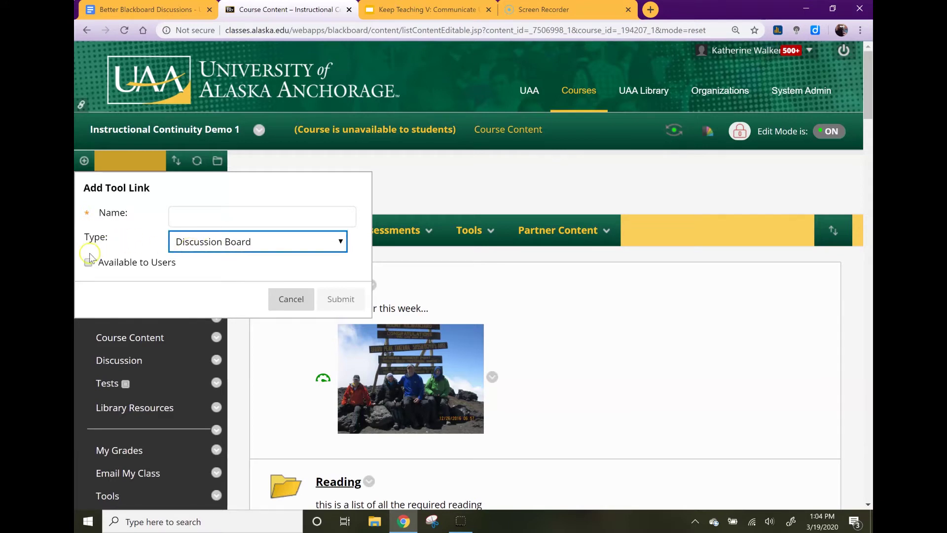
{"action": "left_click", "coordinate": [280, 301]}
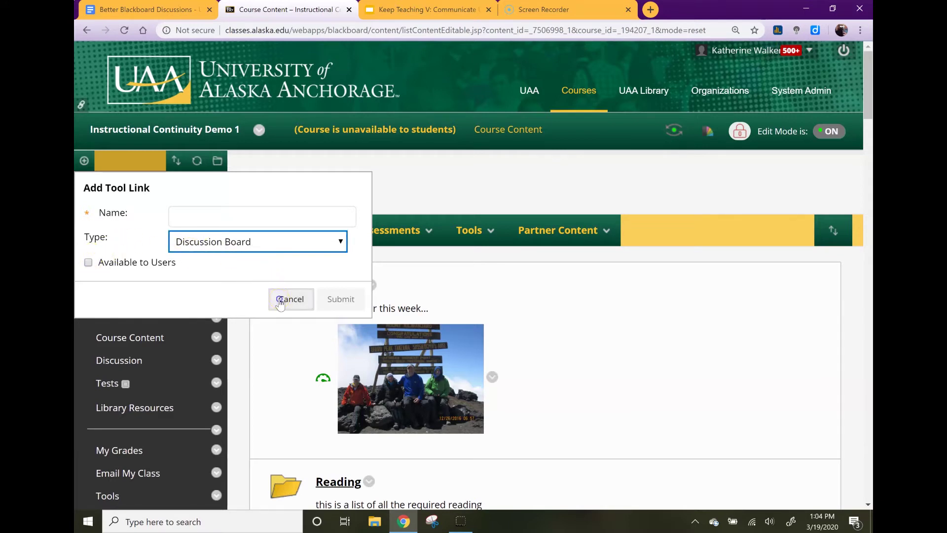
Open the Week 10 folder in the course content and start adding a Discussion Board link inside it
{"action": "left_click", "coordinate": [140, 340]}
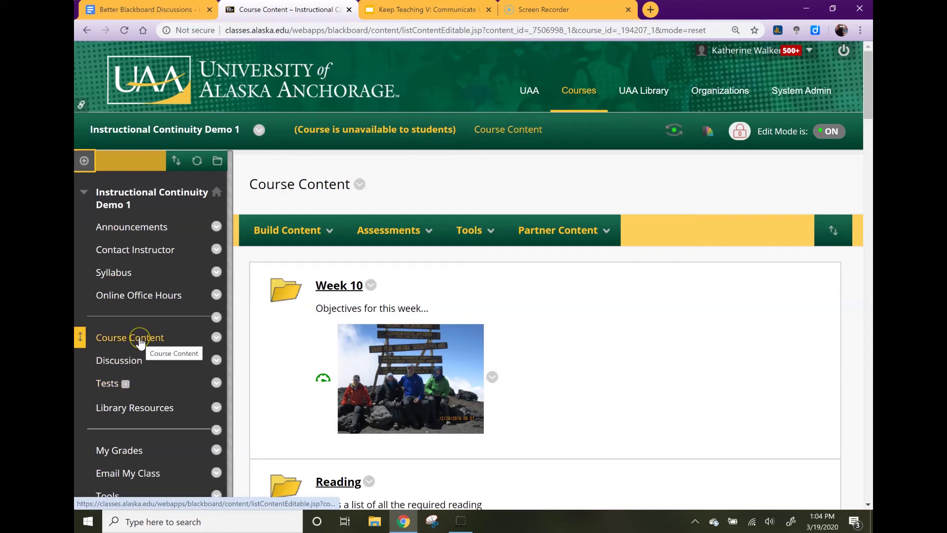
{"action": "left_click", "coordinate": [344, 291]}
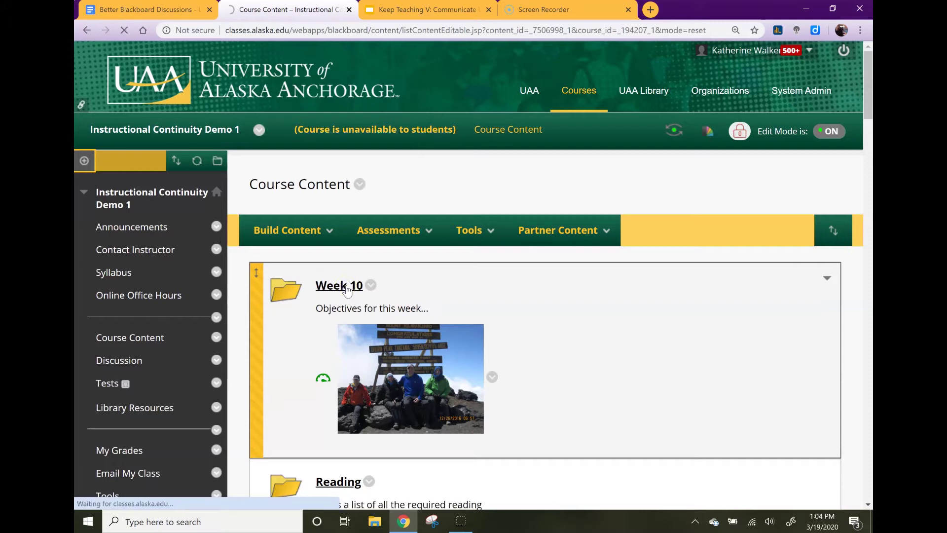
{"action": "left_click", "coordinate": [345, 290]}
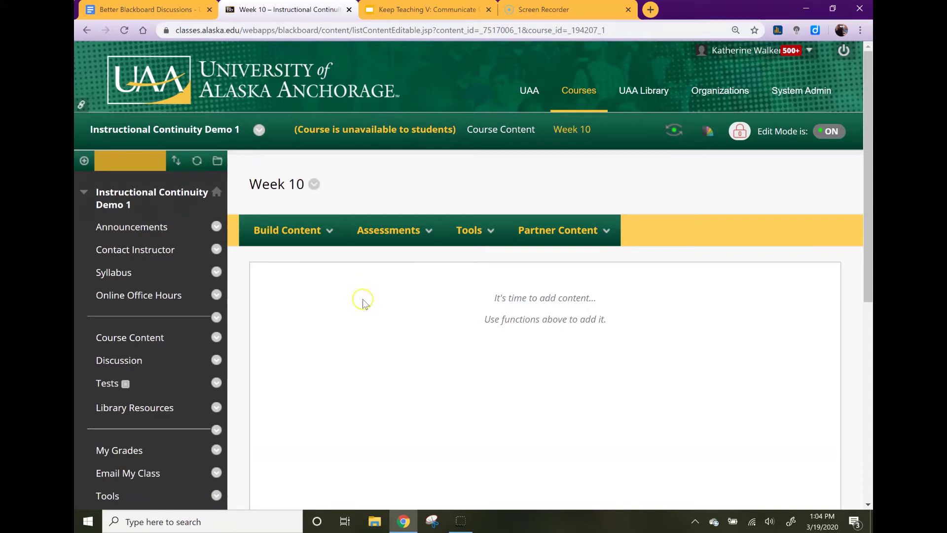
{"action": "left_click", "coordinate": [480, 236]}
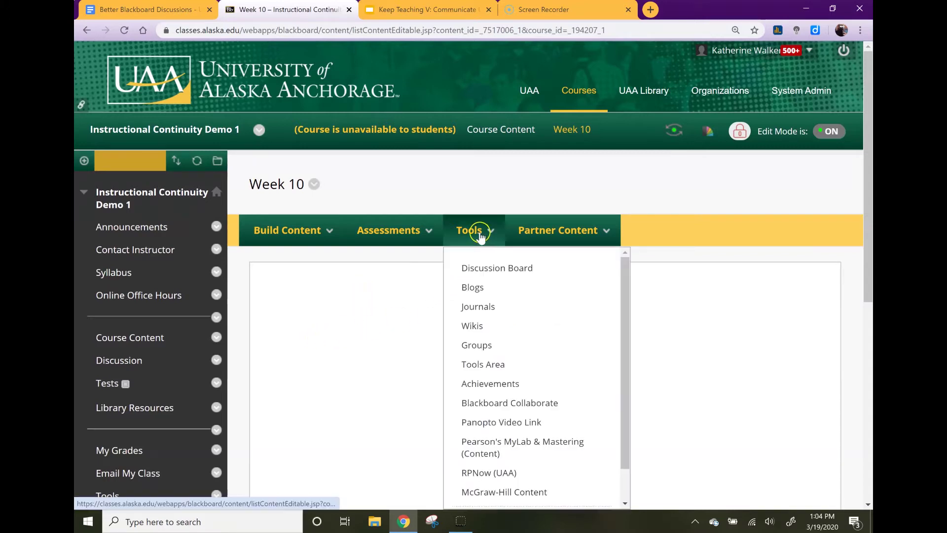
{"action": "left_click", "coordinate": [500, 269]}
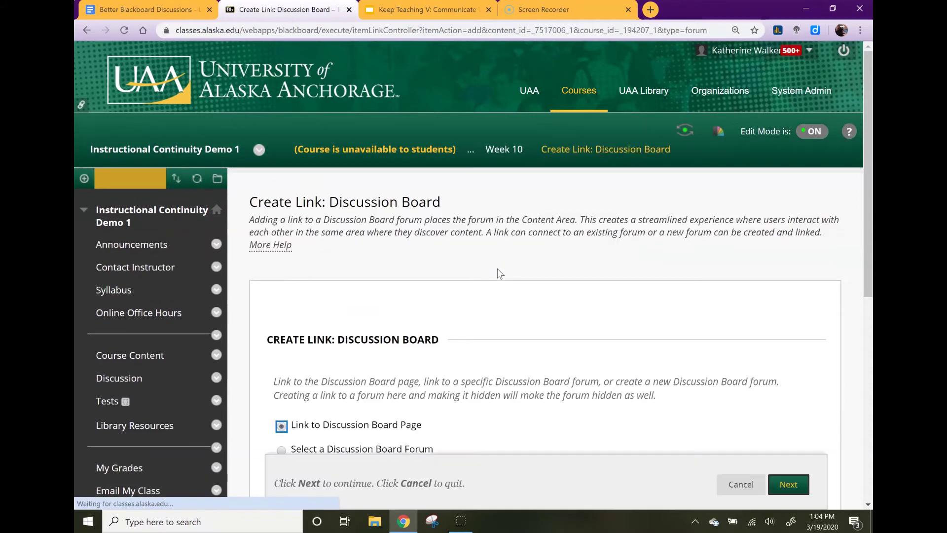
Start a new forum for the link, name it Topic and enter Instructions as its description
{"action": "scroll", "coordinate": [486, 280], "scroll_direction": "down", "scroll_amount": 5}
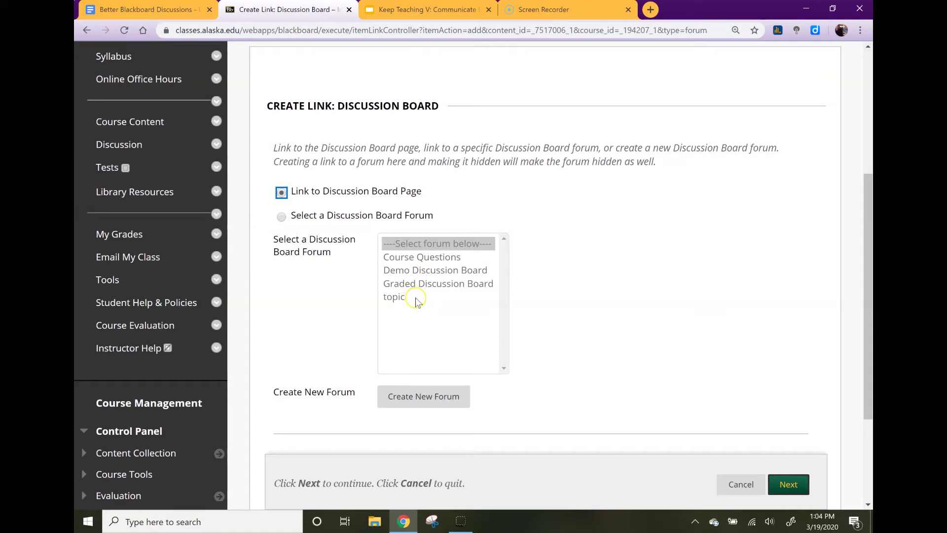
{"action": "left_click", "coordinate": [399, 402]}
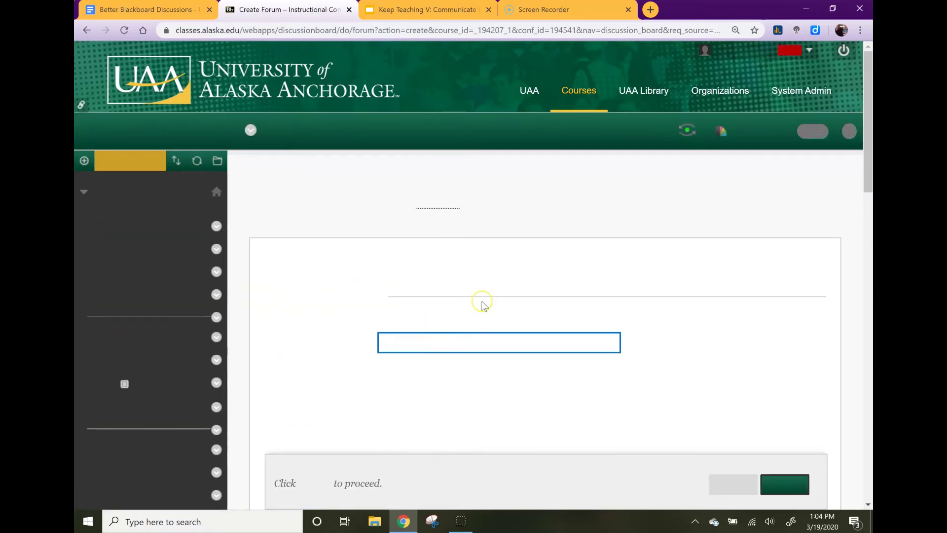
{"action": "type", "text": "Topic"}
{"action": "scroll", "coordinate": [481, 302], "scroll_direction": "down", "scroll_amount": 1}
{"action": "left_click", "coordinate": [479, 302]}
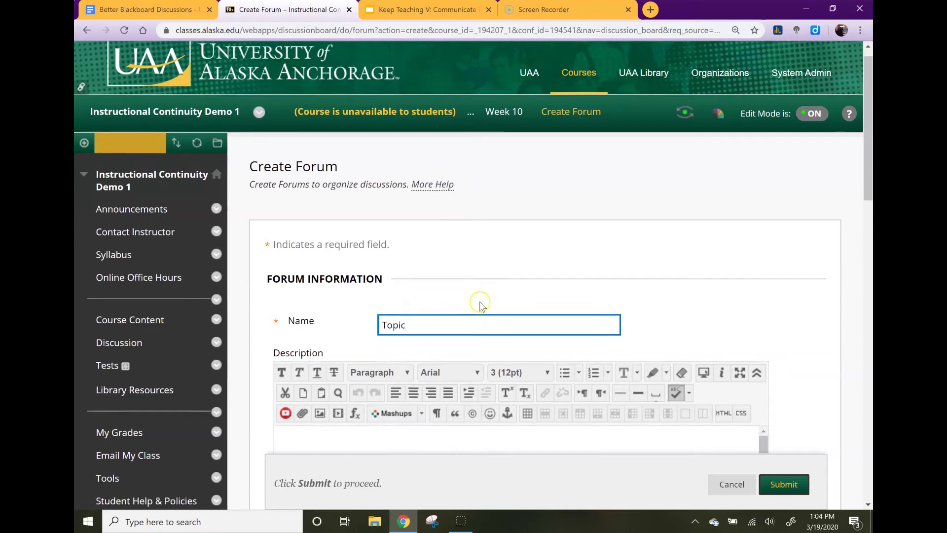
{"action": "scroll", "coordinate": [479, 302], "scroll_direction": "down", "scroll_amount": 2}
{"action": "left_click", "coordinate": [436, 354]}
{"action": "type", "text": "Instructions"}
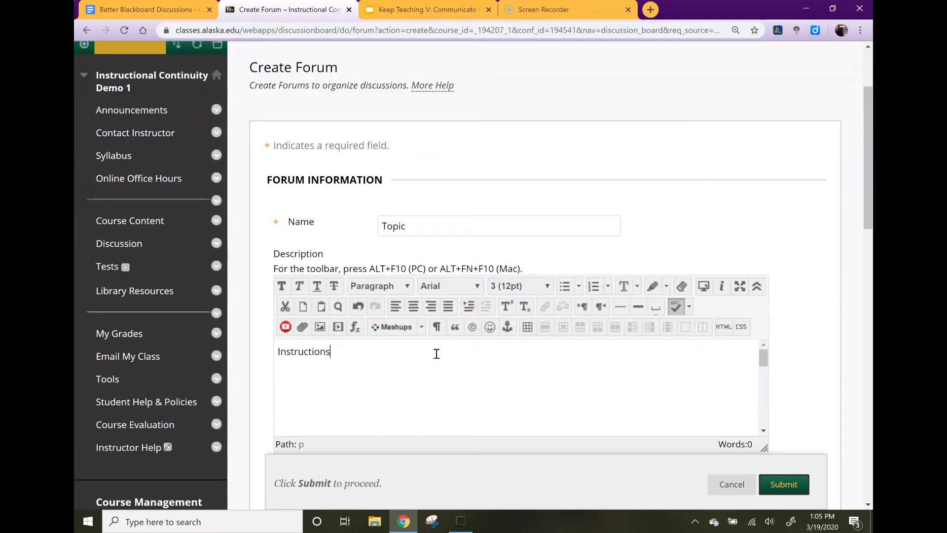
Select and copy the whole Instructions text in the forum's description
{"action": "key", "text": "ctrl+a"}
{"action": "key", "text": "BackSpace"}
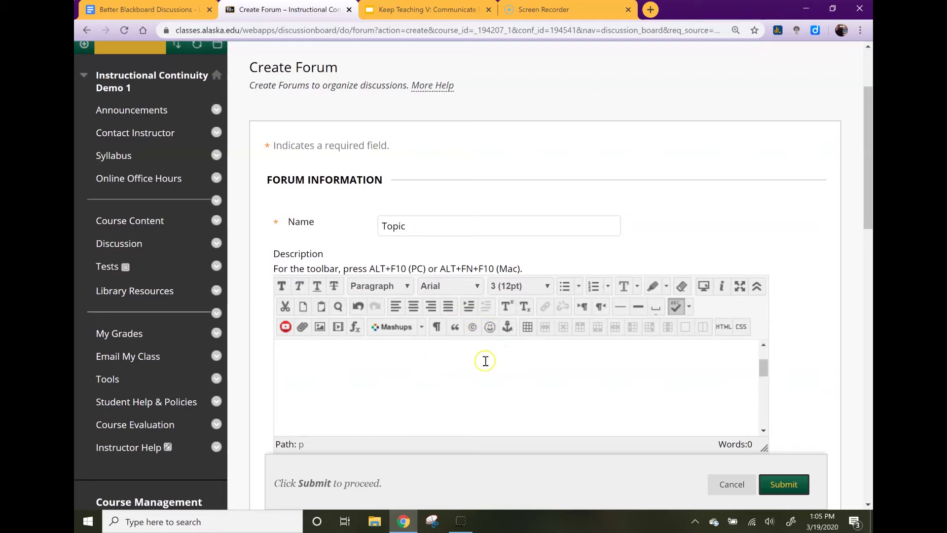
{"action": "scroll", "coordinate": [769, 334], "scroll_direction": "down", "scroll_amount": 3}
{"action": "scroll", "coordinate": [556, 271], "scroll_direction": "up", "scroll_amount": 5}
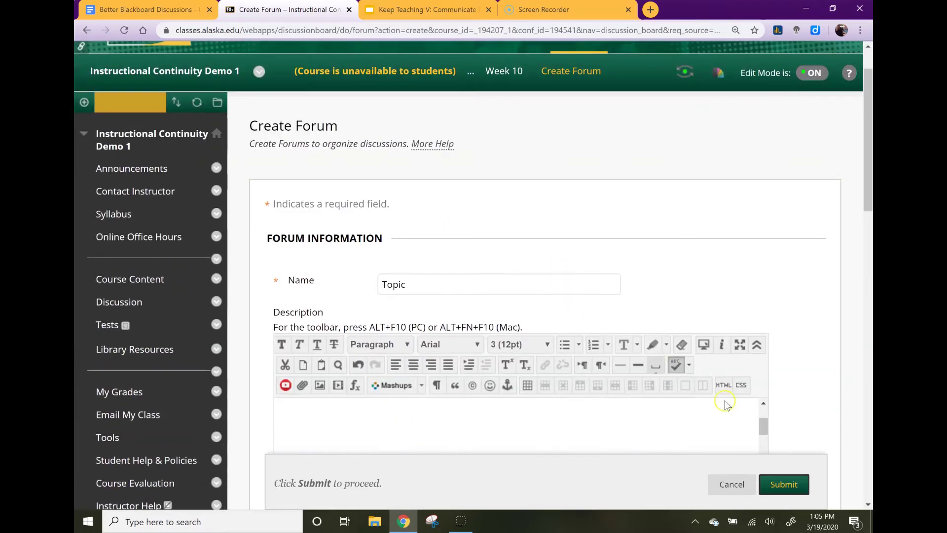
{"action": "left_click_drag", "start_coordinate": [863, 157], "coordinate": [852, 218]}
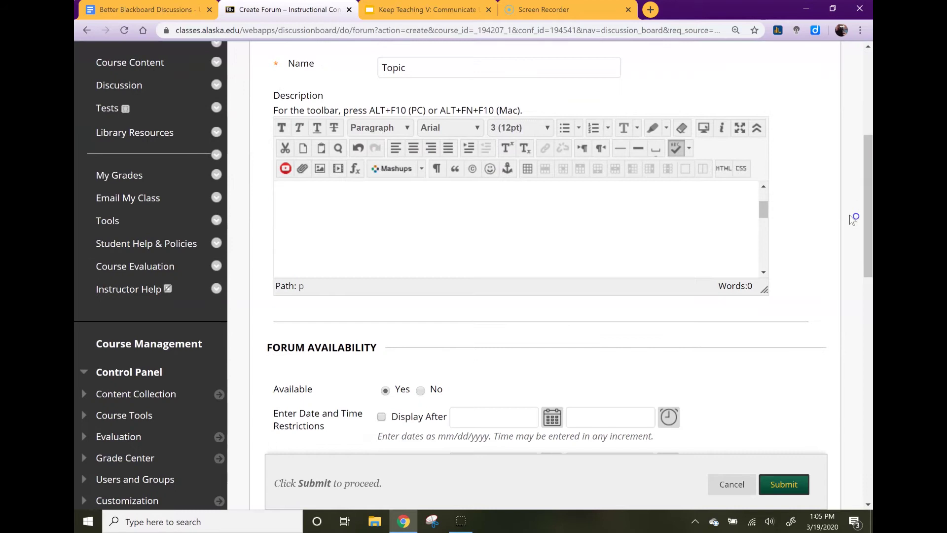
{"action": "left_click_drag", "start_coordinate": [765, 212], "coordinate": [765, 195]}
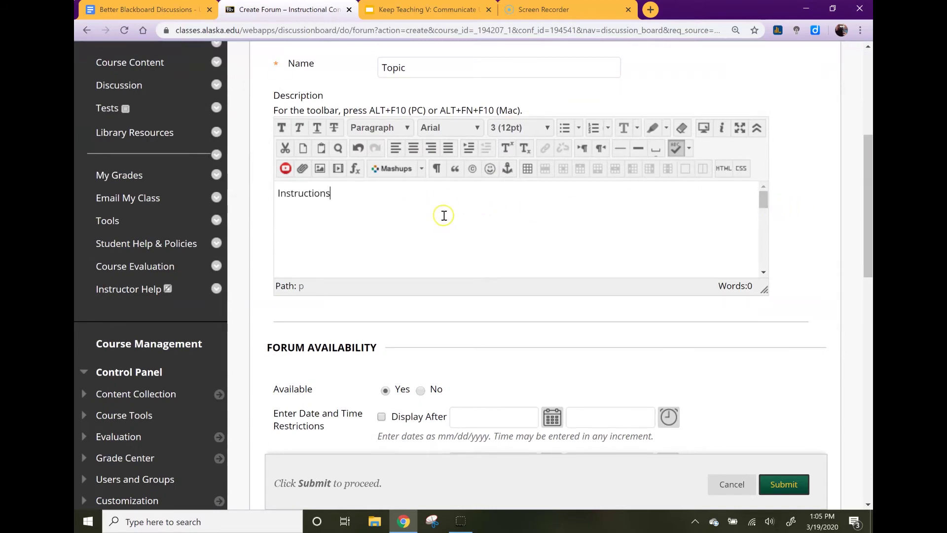
{"action": "left_click_drag", "start_coordinate": [331, 194], "coordinate": [277, 189]}
{"action": "key", "text": "ctrl+c"}
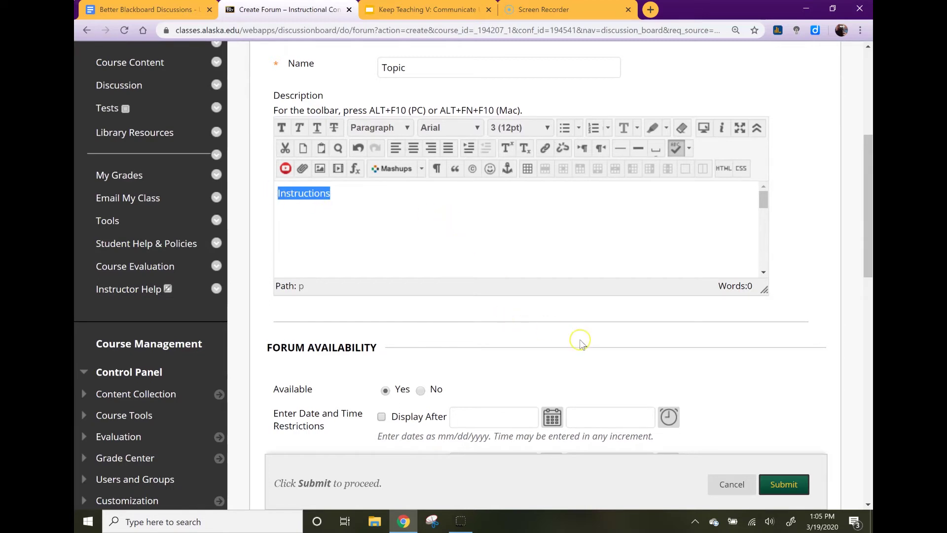
Set the forum to be graded as a discussion forum with 4 points possible
{"action": "left_click_drag", "start_coordinate": [866, 202], "coordinate": [867, 302]}
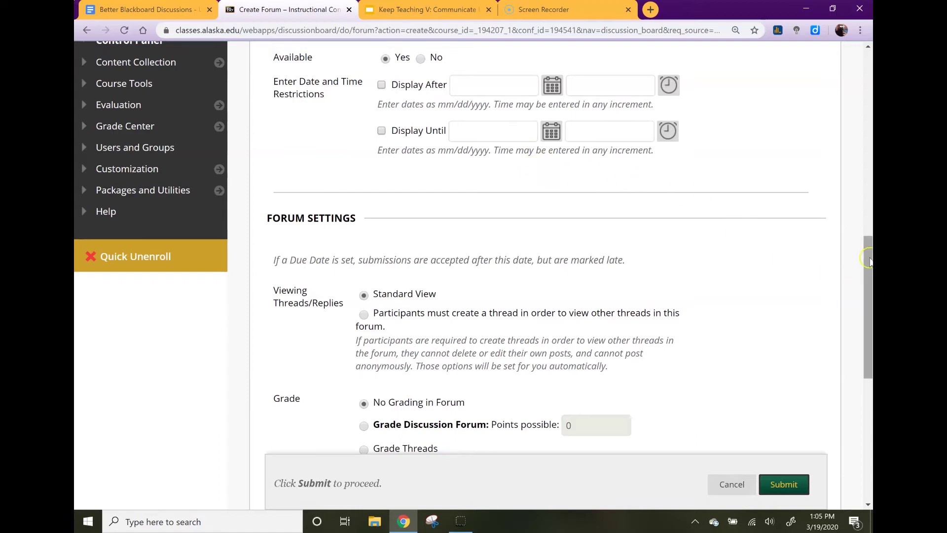
{"action": "scroll", "coordinate": [867, 278], "scroll_direction": "down", "scroll_amount": 1}
{"action": "left_click_drag", "start_coordinate": [867, 274], "coordinate": [868, 306]}
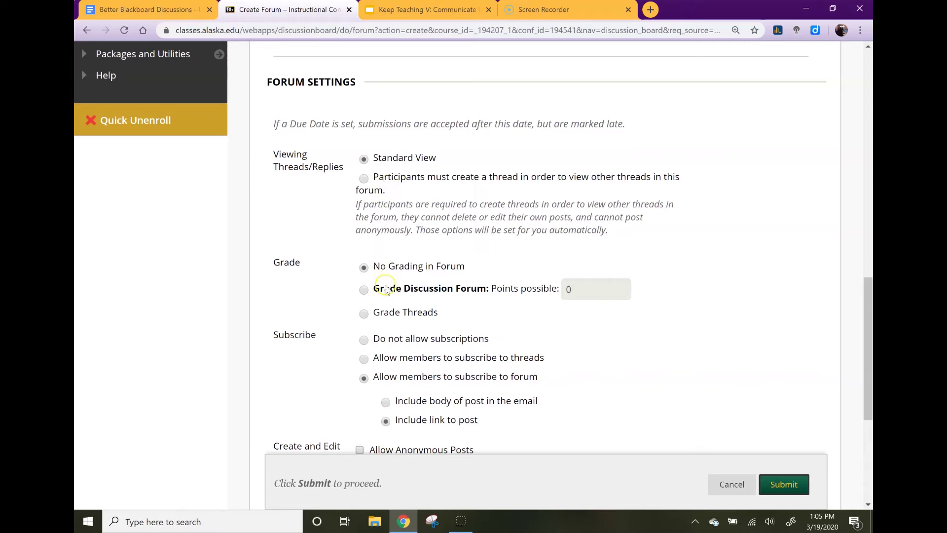
{"action": "left_click", "coordinate": [364, 292]}
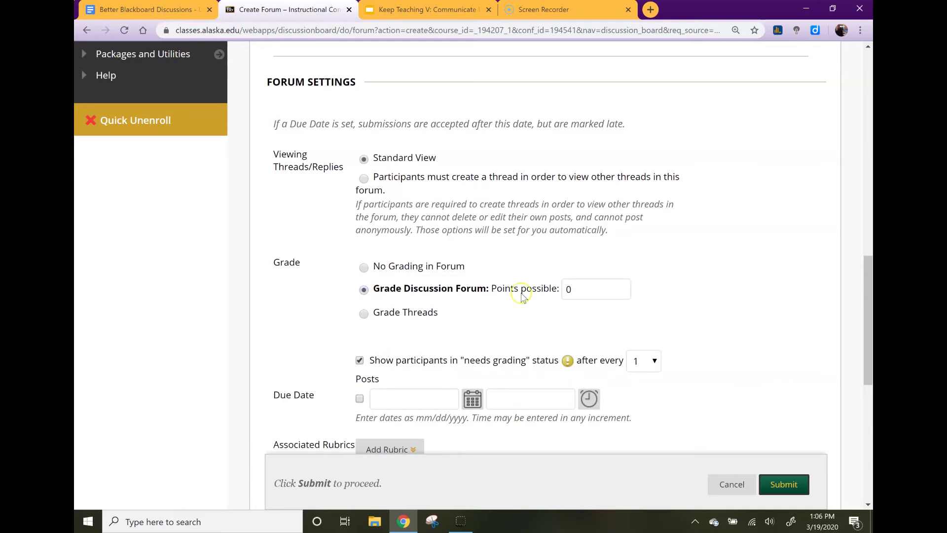
{"action": "double_click", "coordinate": [568, 290]}
{"action": "type", "text": "4"}
{"action": "left_click", "coordinate": [668, 282]}
{"action": "scroll", "coordinate": [670, 286], "scroll_direction": "down", "scroll_amount": 1}
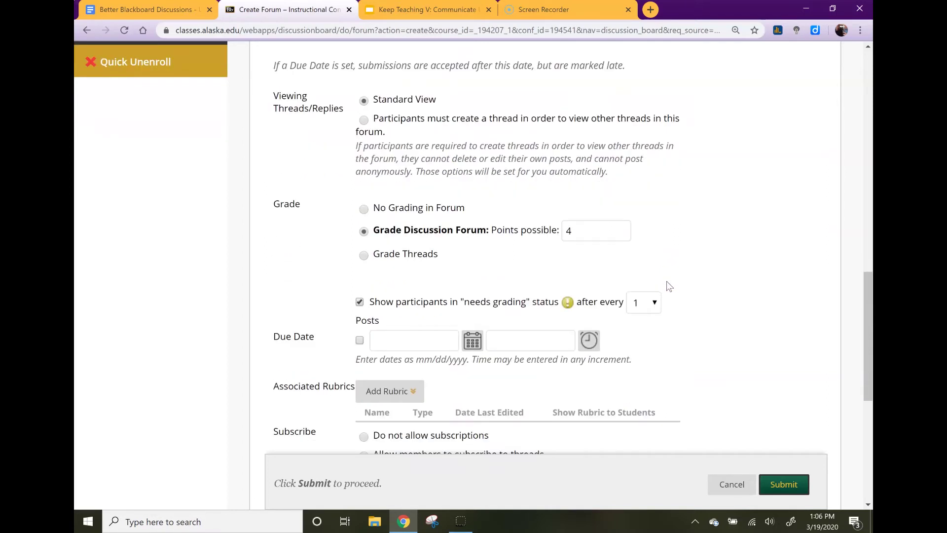
Enable the forum's due date of 03/19/2020 at 01:06 PM and view the options for adding a rubric
{"action": "scroll", "coordinate": [670, 286], "scroll_direction": "down", "scroll_amount": 2}
{"action": "left_click", "coordinate": [360, 223]}
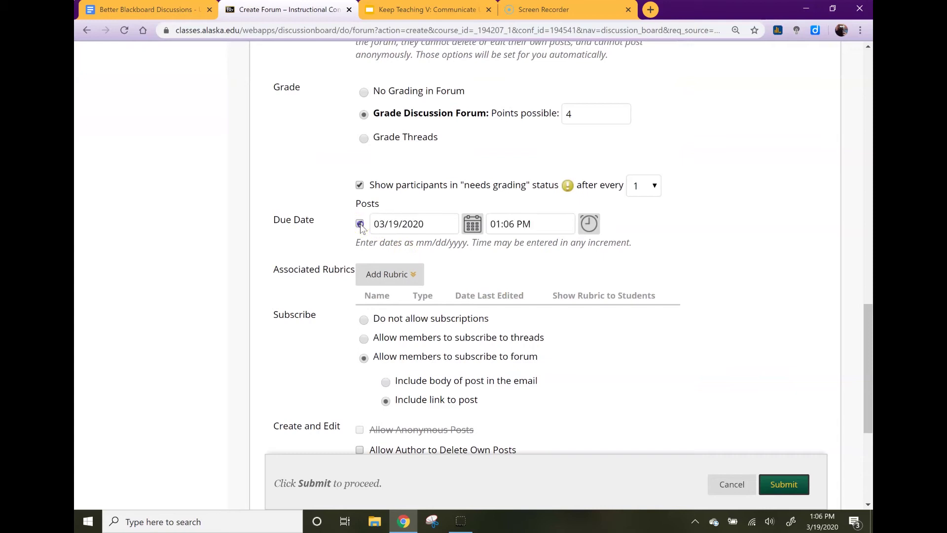
{"action": "left_click", "coordinate": [387, 274]}
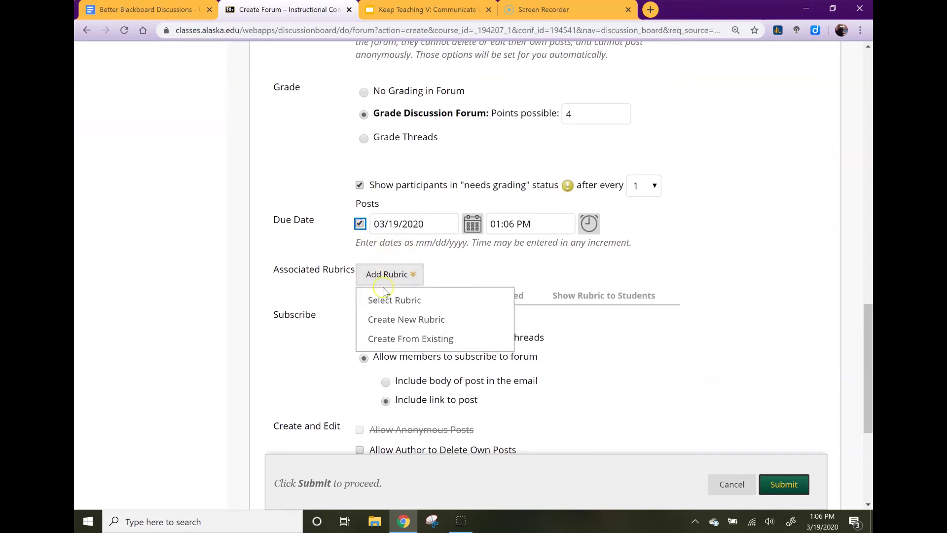
{"action": "left_click", "coordinate": [591, 275]}
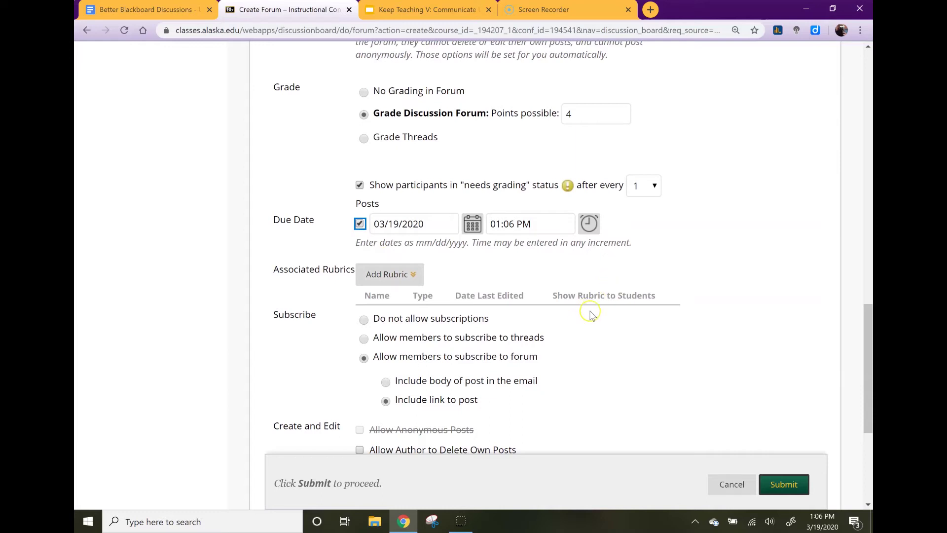
Submit the new forum with its default subscription and posting options, and check the selected forum in the link's forum list
{"action": "scroll", "coordinate": [614, 329], "scroll_direction": "down", "scroll_amount": 1}
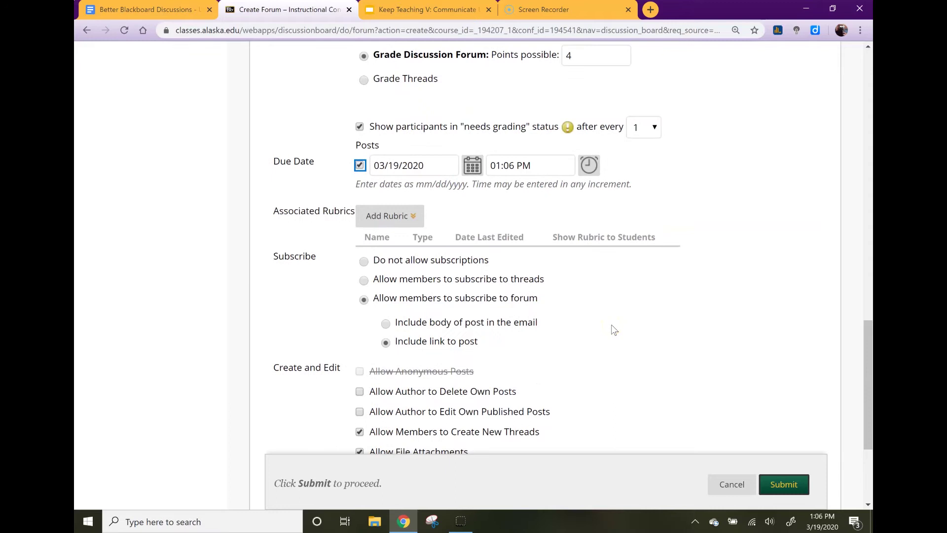
{"action": "scroll", "coordinate": [614, 329], "scroll_direction": "down", "scroll_amount": 2}
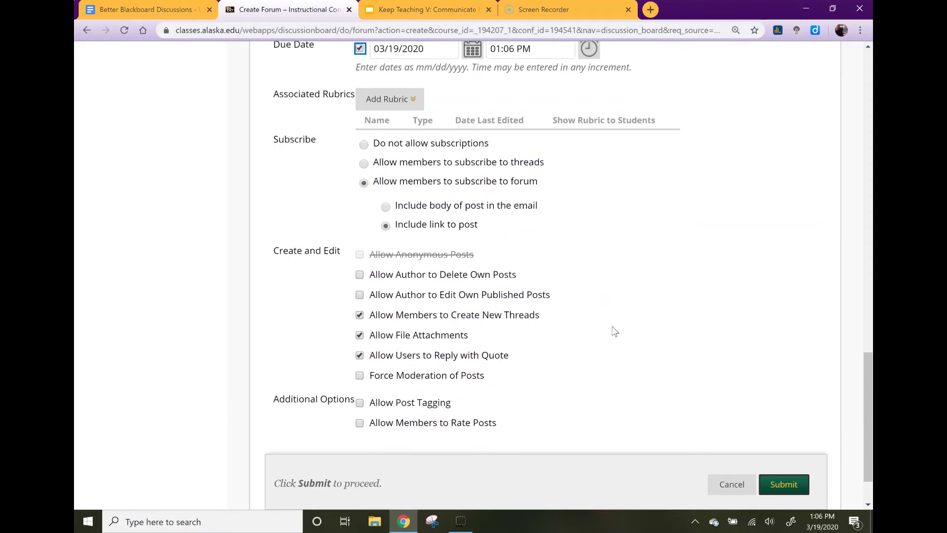
{"action": "left_click", "coordinate": [611, 323]}
{"action": "left_click", "coordinate": [465, 257]}
{"action": "left_click", "coordinate": [783, 484]}
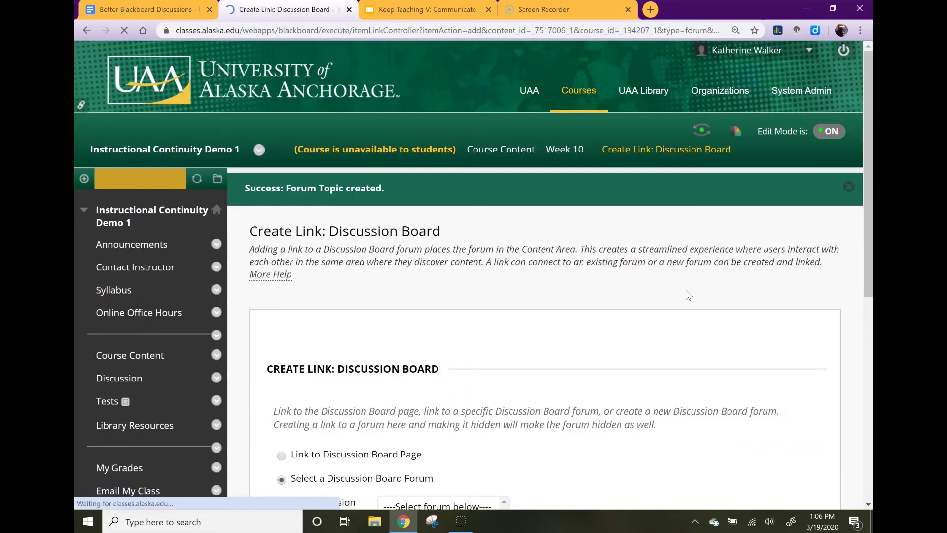
{"action": "scroll", "coordinate": [598, 279], "scroll_direction": "down", "scroll_amount": 8}
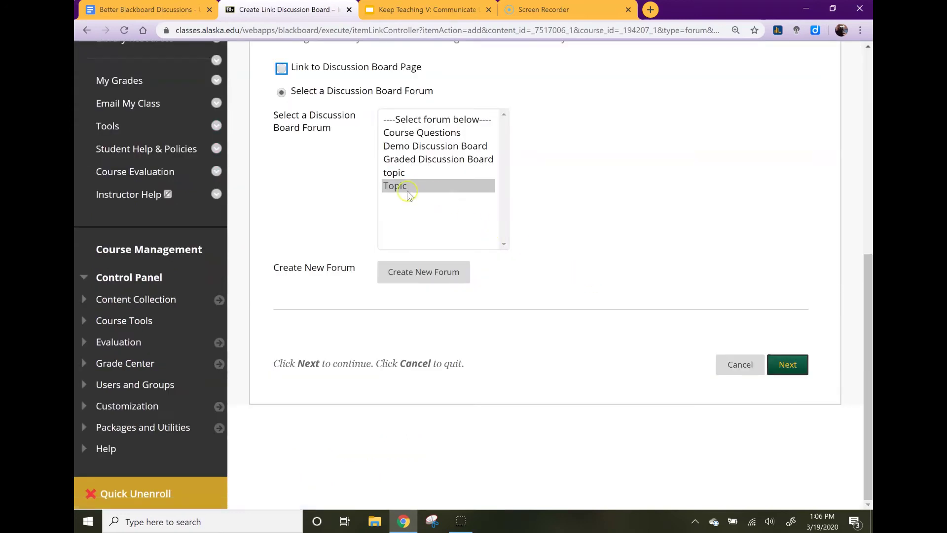
Create the Week 10 link to the Topic forum, pasting the copied Instructions as its text
{"action": "left_click", "coordinate": [799, 366]}
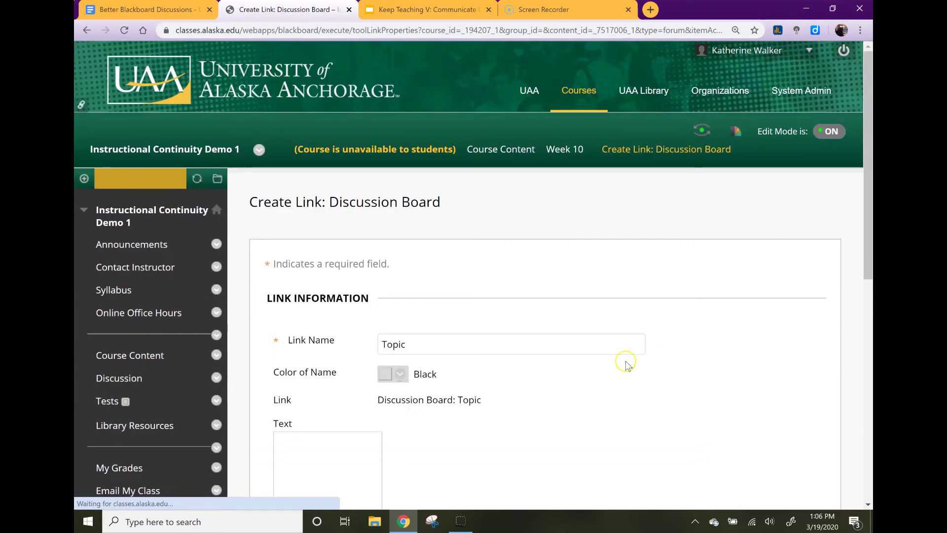
{"action": "scroll", "coordinate": [482, 380], "scroll_direction": "down", "scroll_amount": 2}
{"action": "left_click", "coordinate": [431, 400]}
{"action": "key", "text": "ctrl+v"}
{"action": "left_click", "coordinate": [792, 484]}
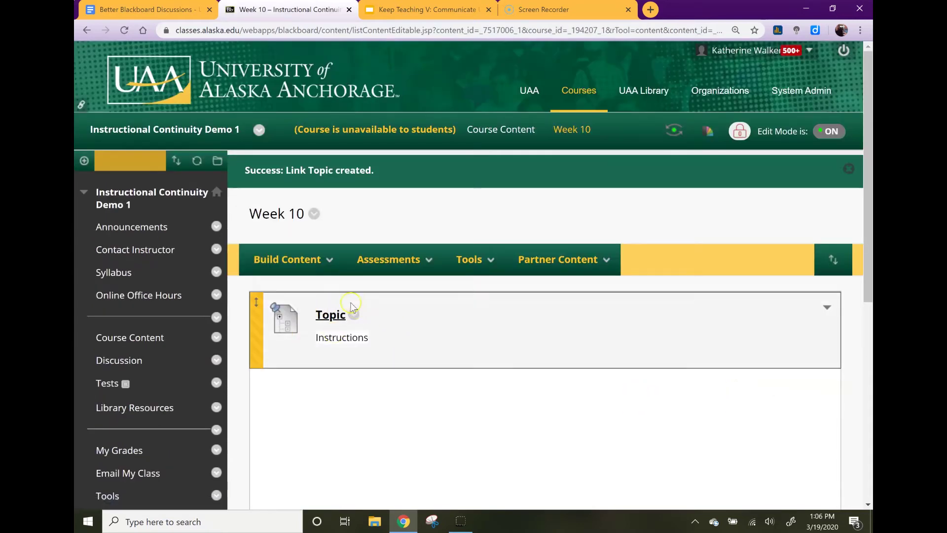
Open the Topic forum from the course's discussion board and start a new thread
{"action": "mouse_move", "coordinate": [296, 259]}
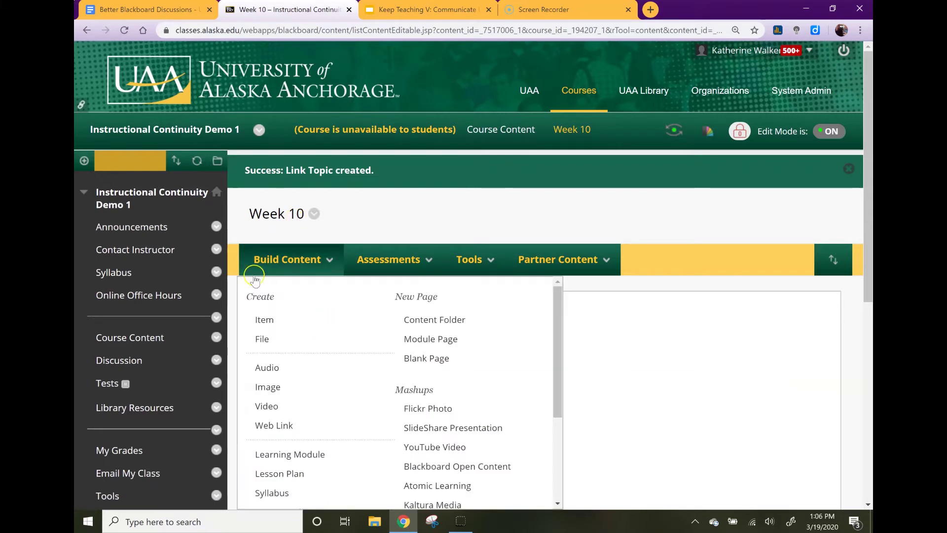
{"action": "left_click", "coordinate": [132, 364]}
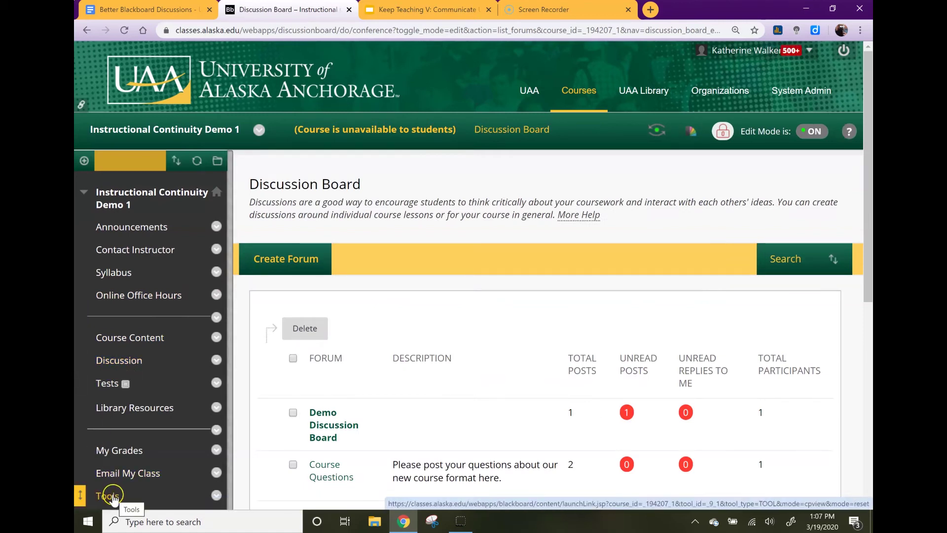
{"action": "scroll", "coordinate": [435, 370], "scroll_direction": "down", "scroll_amount": 5}
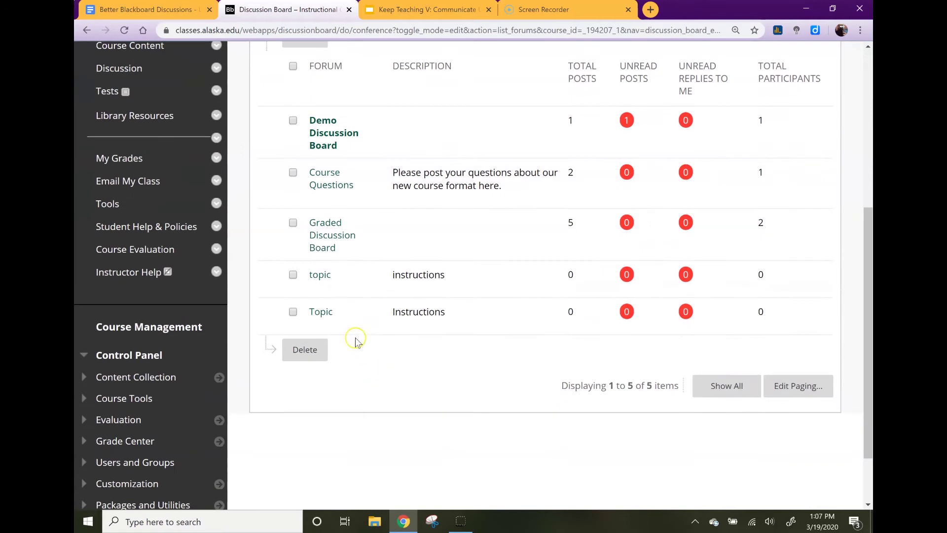
{"action": "left_click", "coordinate": [325, 319]}
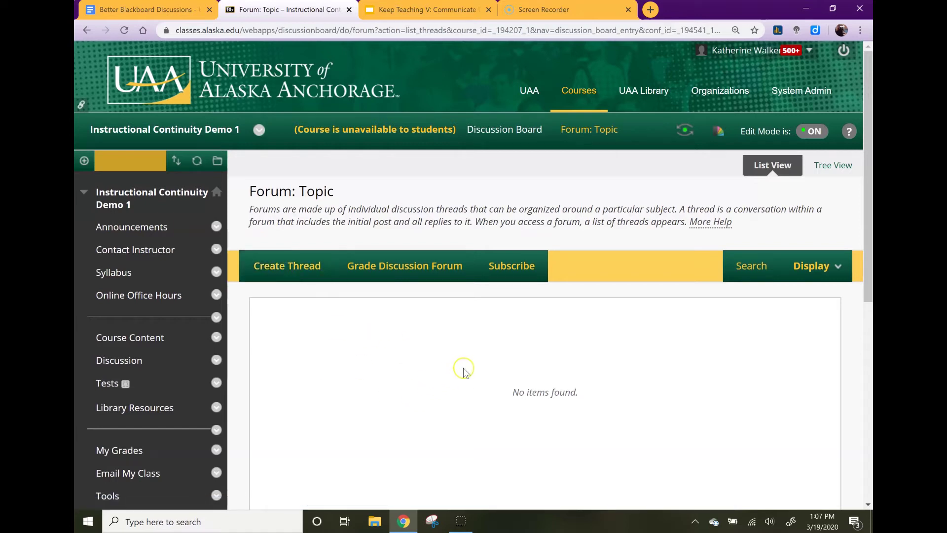
{"action": "left_click", "coordinate": [303, 269]}
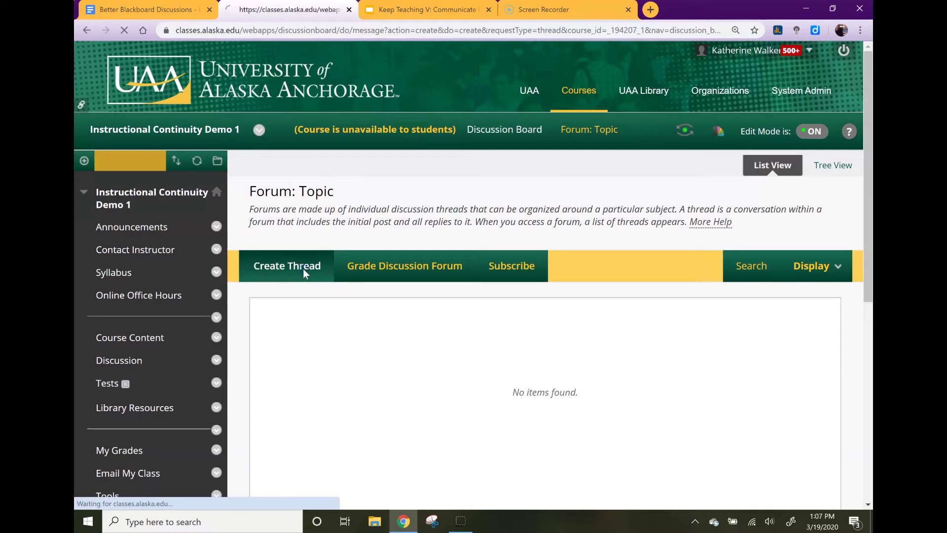
Examine the Mashups options and the subject and message fields of the new thread
{"action": "scroll", "coordinate": [462, 340], "scroll_direction": "down", "scroll_amount": 10}
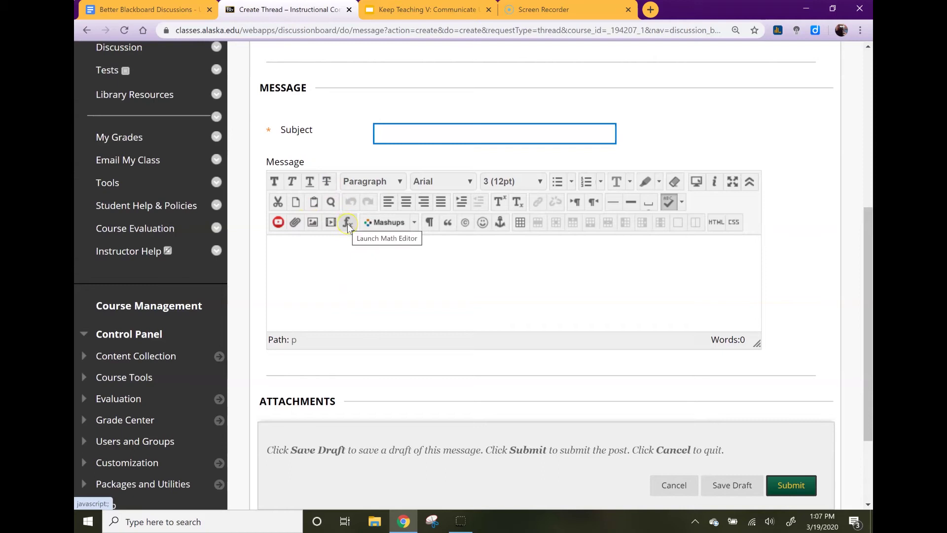
{"action": "left_click", "coordinate": [383, 224]}
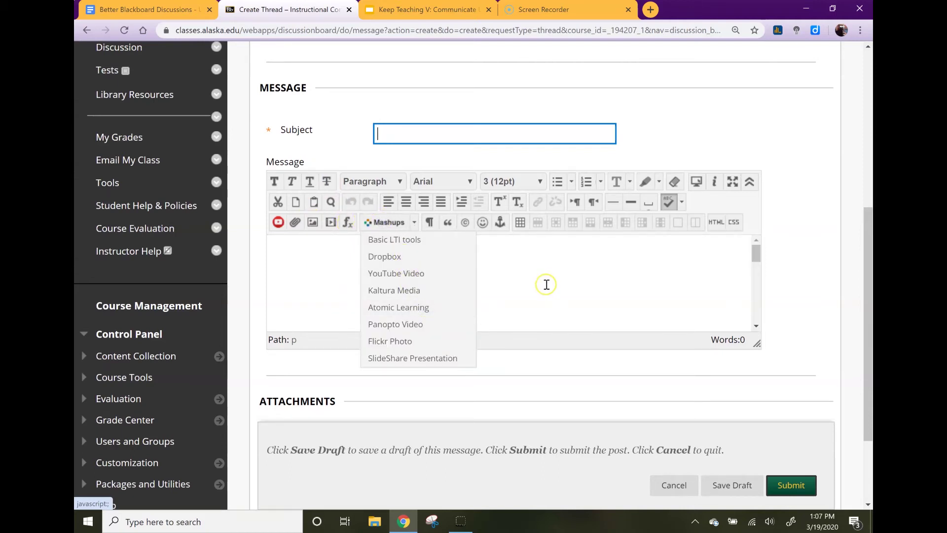
{"action": "left_click", "coordinate": [431, 135]}
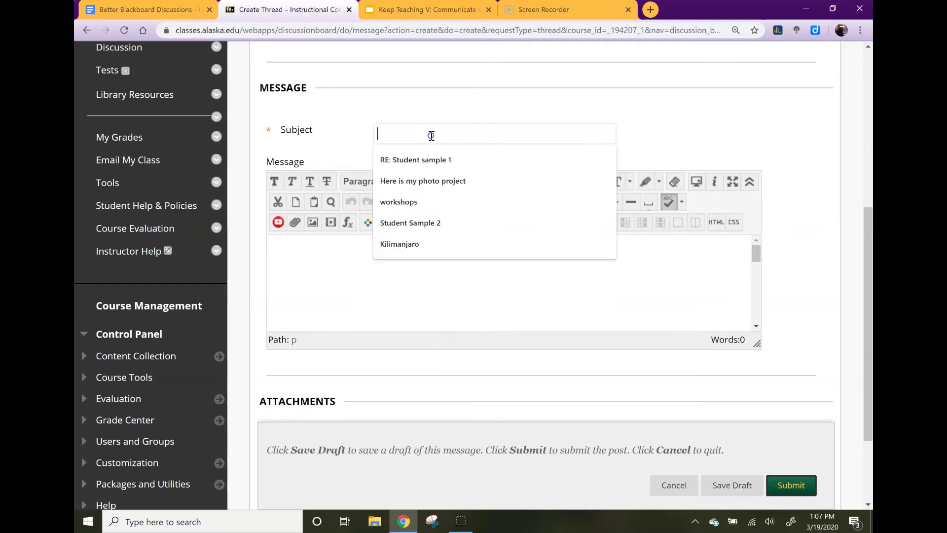
{"action": "left_click", "coordinate": [346, 270]}
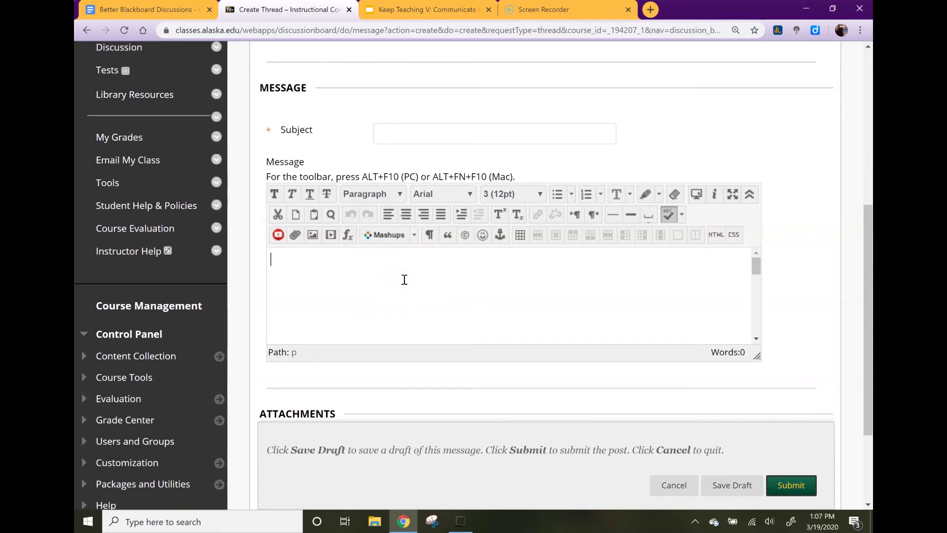
{"action": "scroll", "coordinate": [416, 282], "scroll_direction": "down", "scroll_amount": 1}
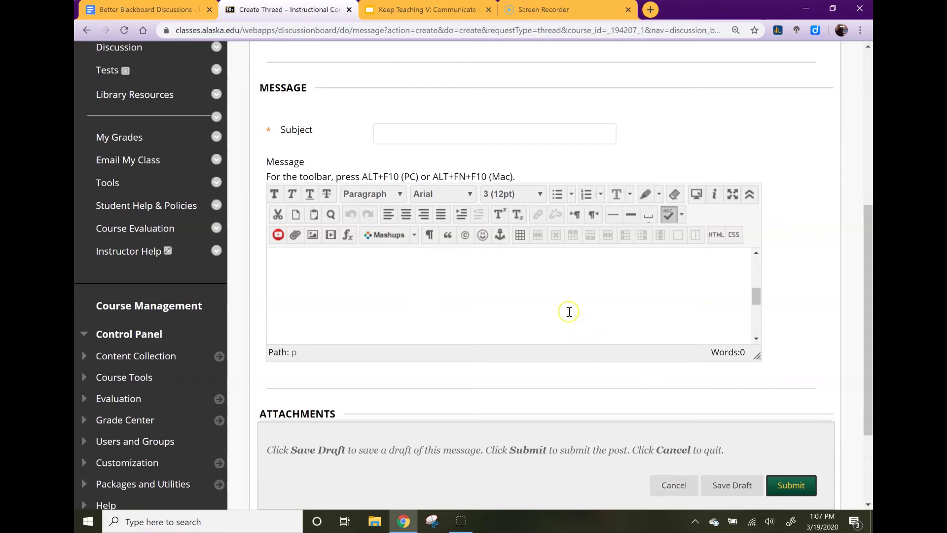
Post the thread with the subject "Here is my photo project" and the message "sdgf"
{"action": "left_click", "coordinate": [462, 136]}
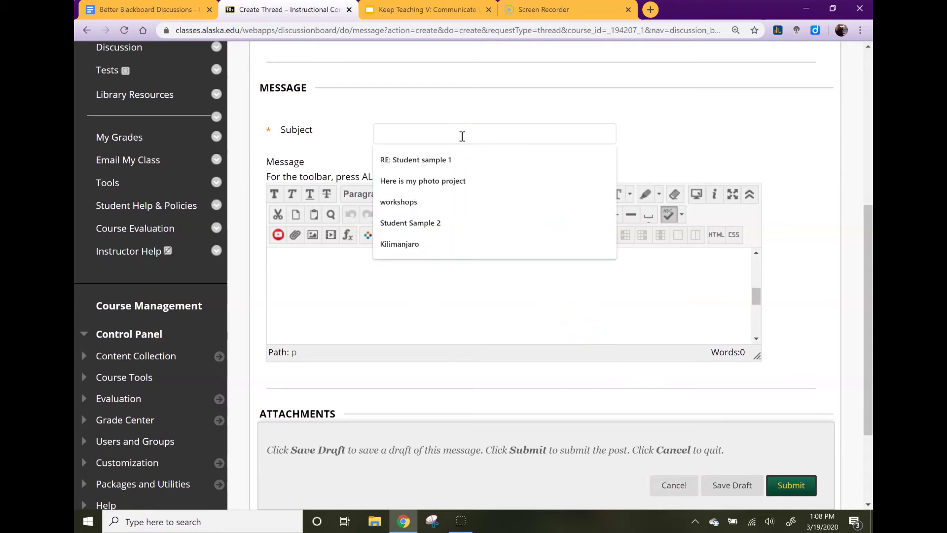
{"action": "left_click", "coordinate": [451, 182]}
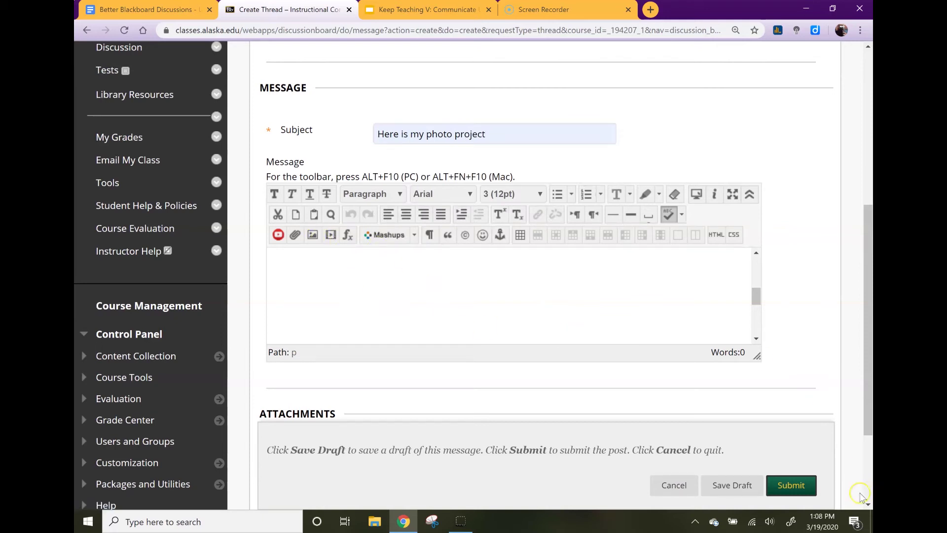
{"action": "left_click", "coordinate": [538, 300]}
{"action": "type", "text": "sdgf"}
{"action": "left_click", "coordinate": [792, 486]}
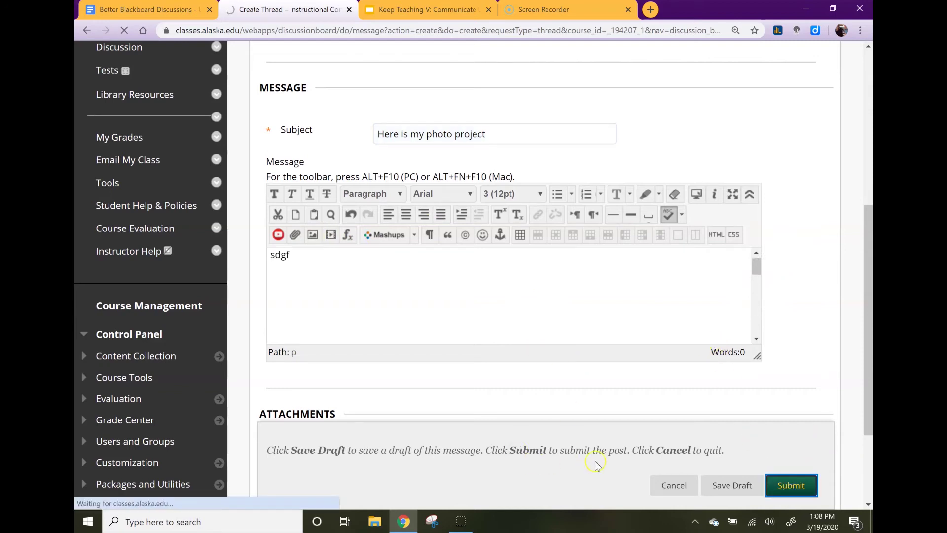
Open the Topic forum through its link in the Week 10 content folder to check the posted thread
{"action": "scroll", "coordinate": [408, 343], "scroll_direction": "down", "scroll_amount": 2}
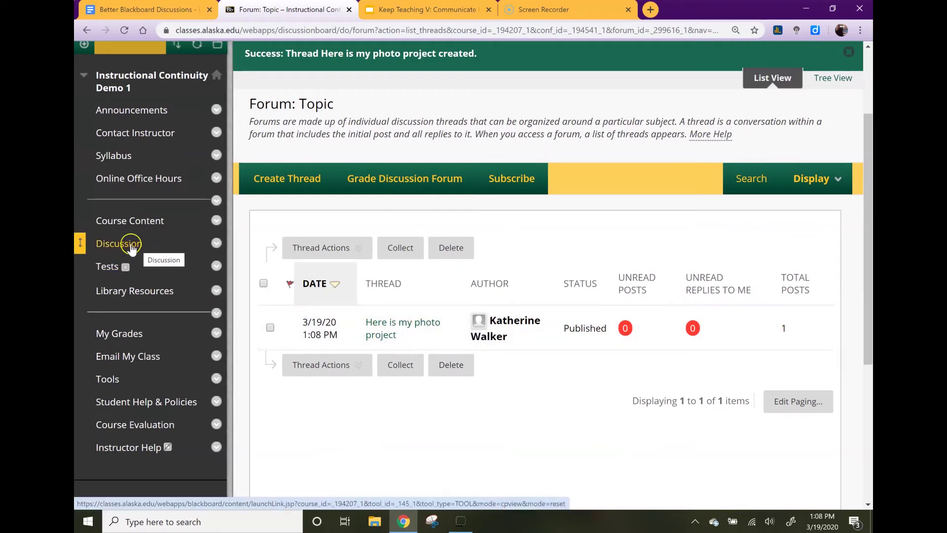
{"action": "left_click", "coordinate": [140, 222]}
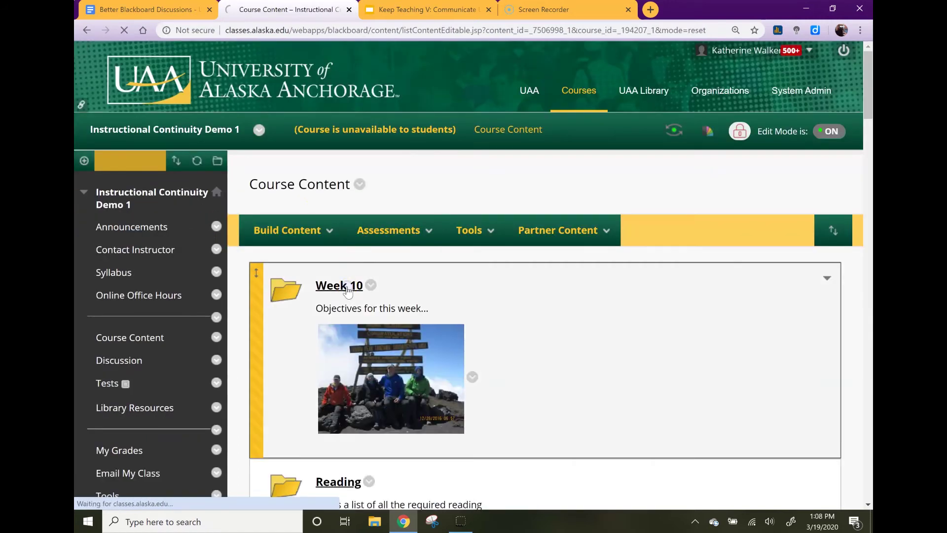
{"action": "left_click", "coordinate": [330, 289]}
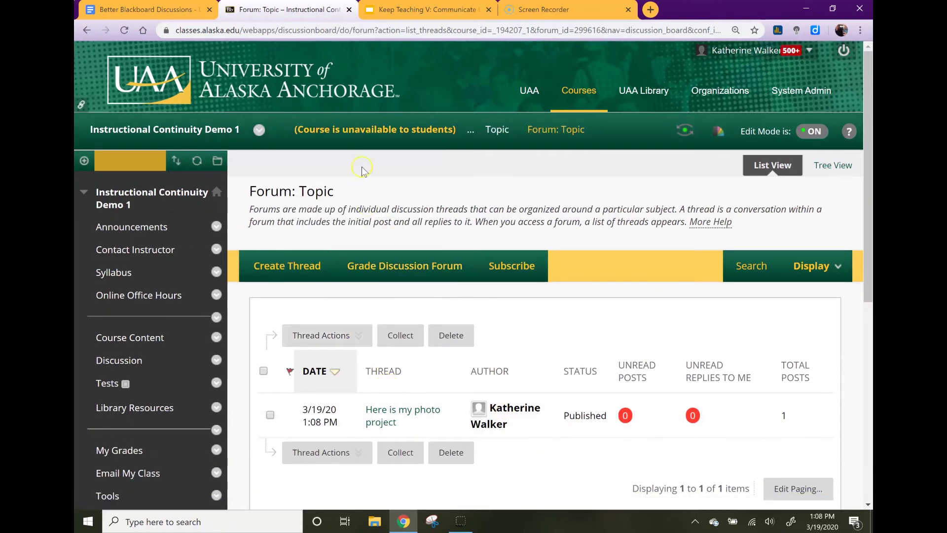
Return to the Week 10 folder in Course Content and start adding a VoiceThread UAA item
{"action": "left_click", "coordinate": [142, 344]}
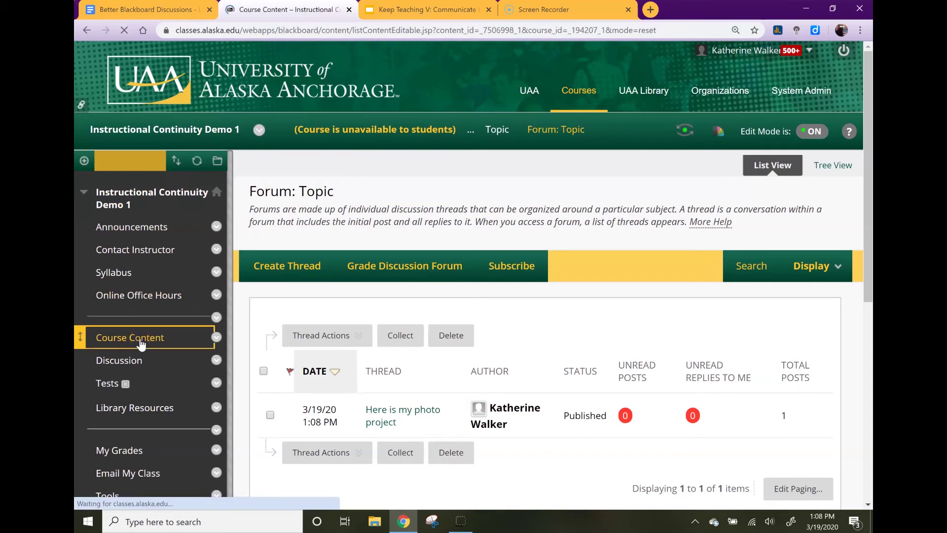
{"action": "left_click", "coordinate": [335, 291]}
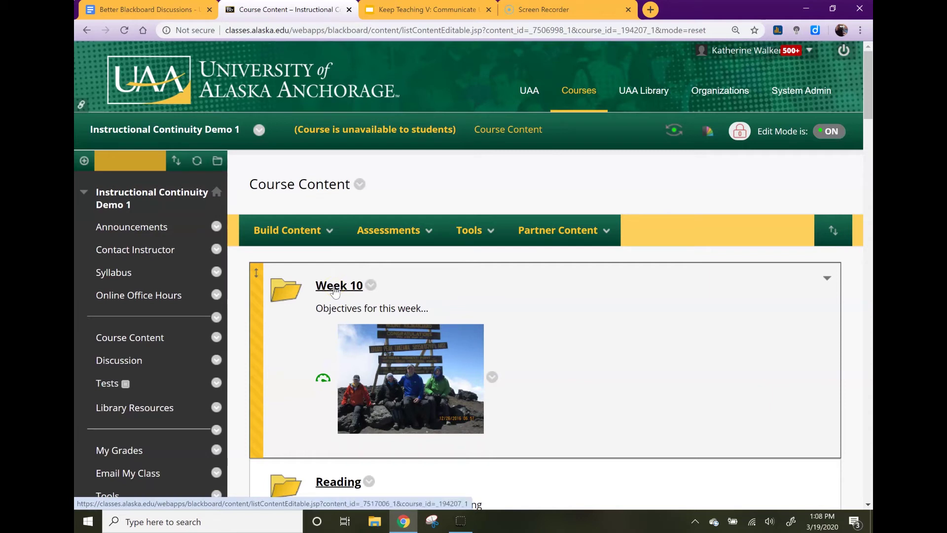
{"action": "left_click", "coordinate": [334, 291]}
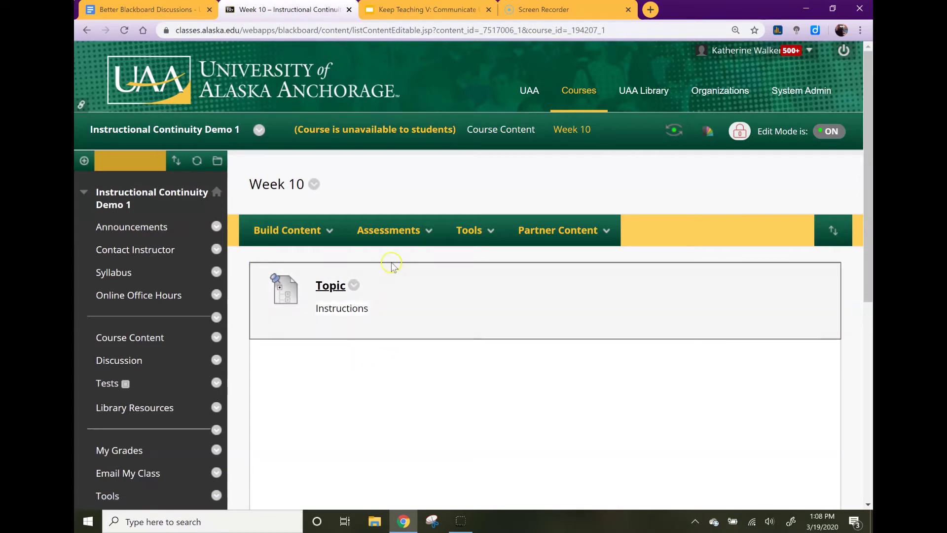
{"action": "left_click", "coordinate": [476, 231]}
{"action": "left_click", "coordinate": [294, 233]}
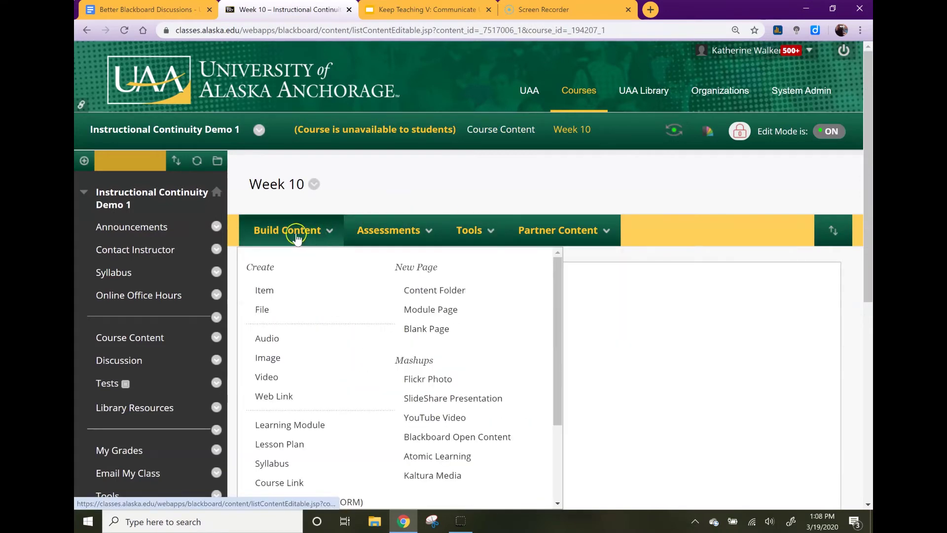
{"action": "scroll", "coordinate": [286, 364], "scroll_direction": "down", "scroll_amount": 2}
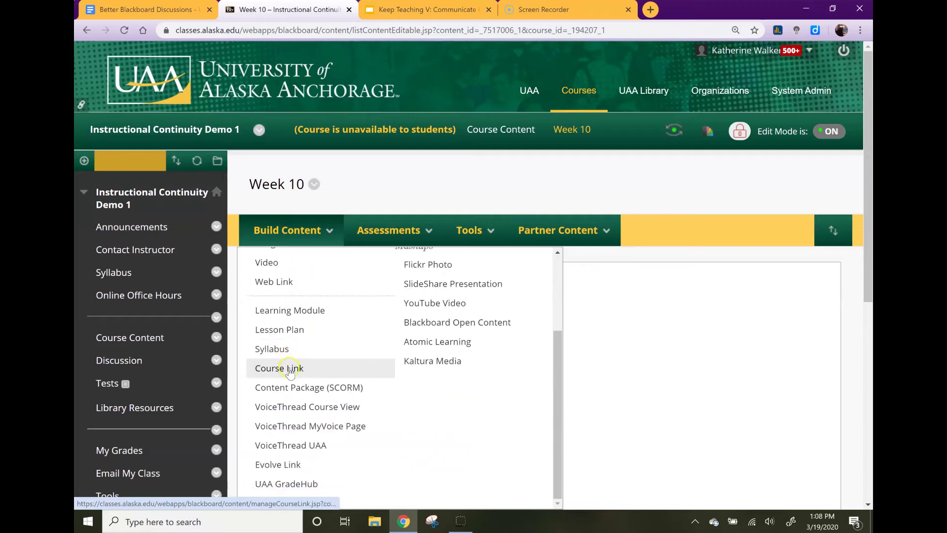
{"action": "left_click", "coordinate": [301, 451]}
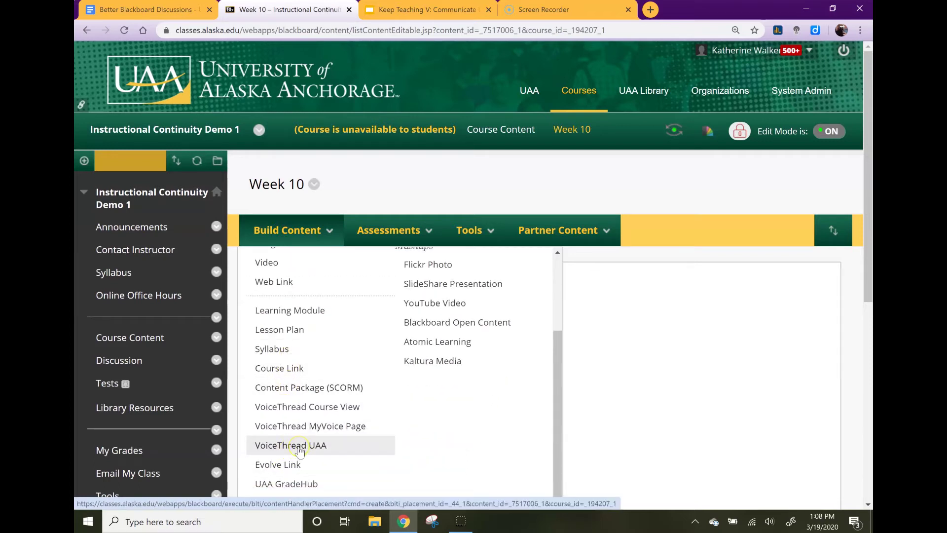
Name the VoiceThread item Topic and enter Instructions as its description
{"action": "left_click", "coordinate": [408, 319]}
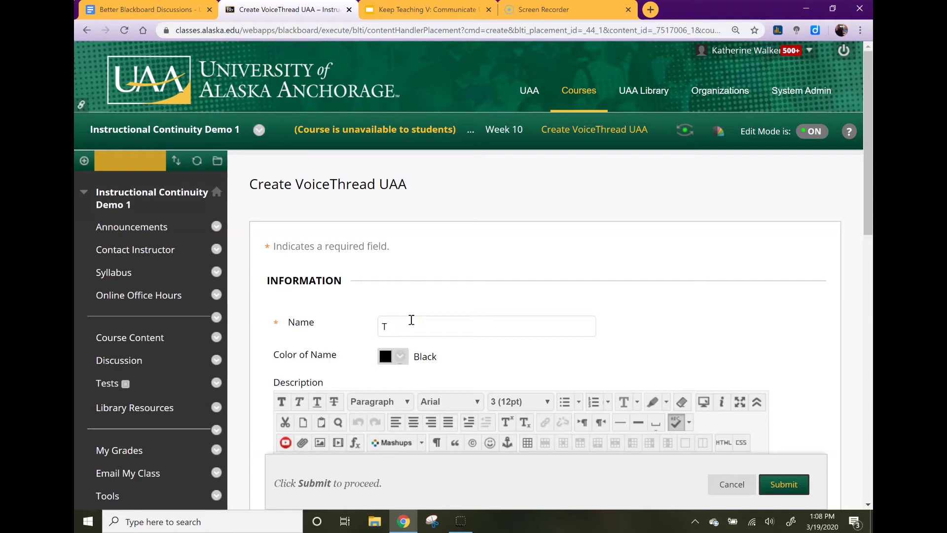
{"action": "scroll", "coordinate": [411, 321], "scroll_direction": "down", "scroll_amount": 4}
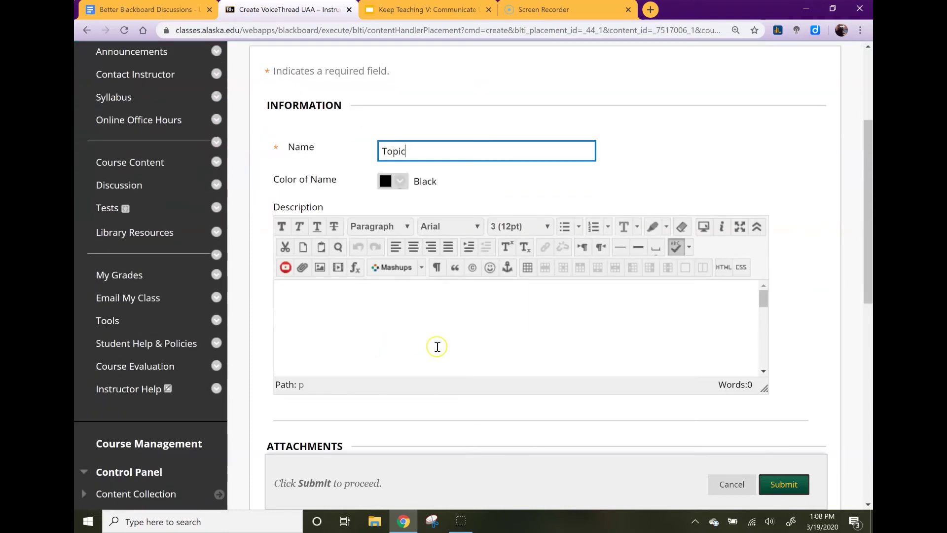
{"action": "left_click", "coordinate": [434, 329]}
{"action": "type", "text": "Instructi"}
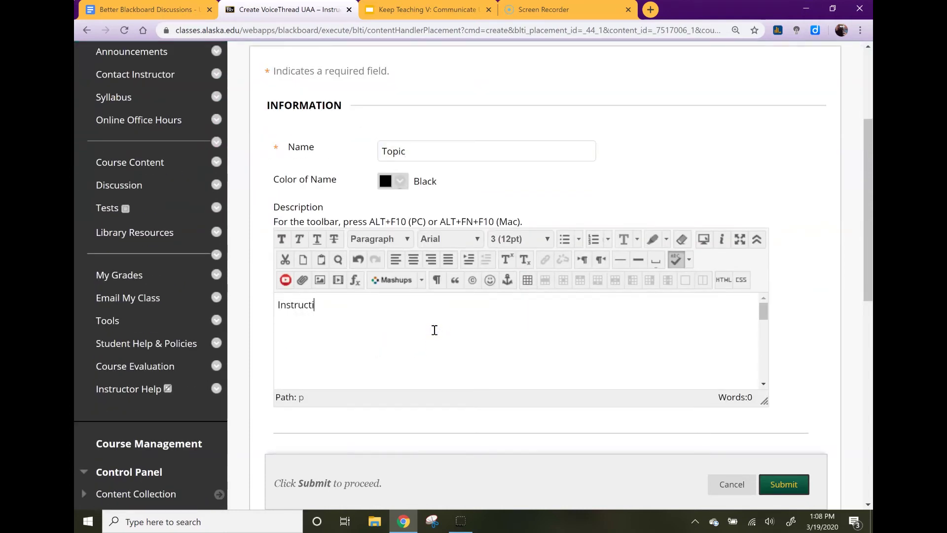
{"action": "key", "text": "ctrl+z"}
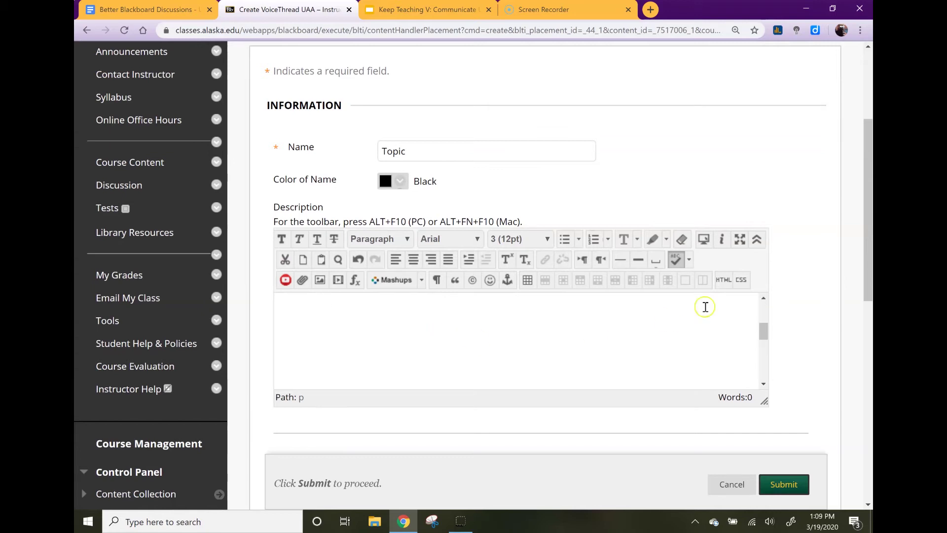
Enable evaluation for the VoiceThread item with 4 points possible and a due date of 03/19/2020 at 01:09 PM
{"action": "scroll", "coordinate": [784, 303], "scroll_direction": "down", "scroll_amount": 3}
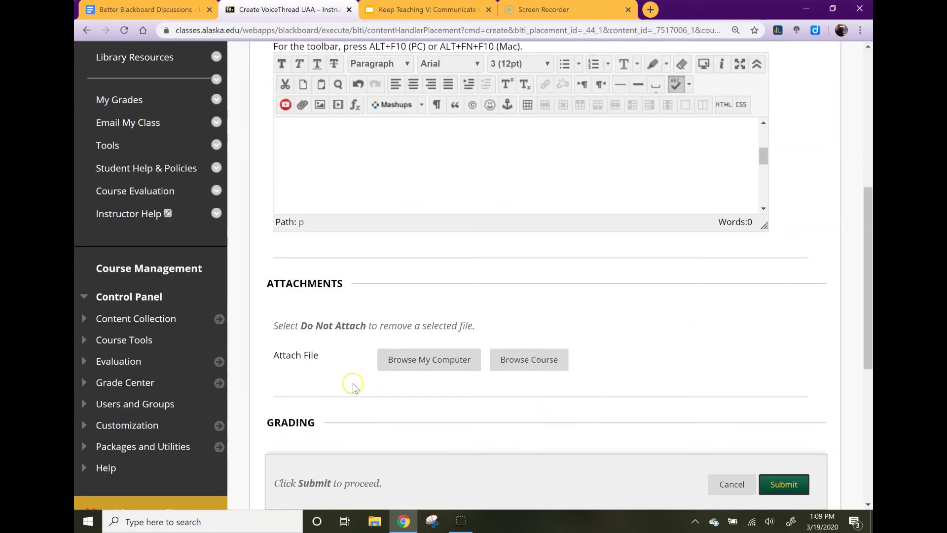
{"action": "scroll", "coordinate": [358, 387], "scroll_direction": "down", "scroll_amount": 3}
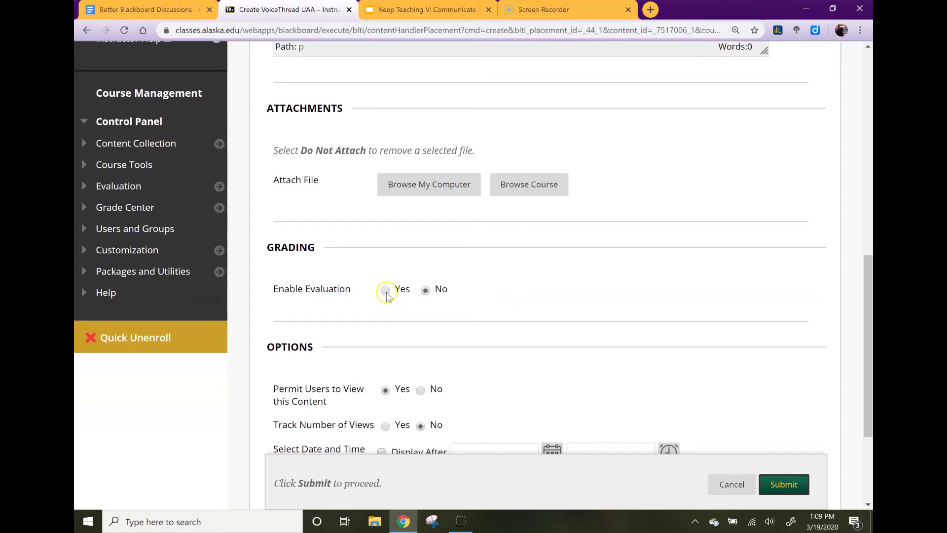
{"action": "left_click", "coordinate": [386, 291]}
{"action": "left_click", "coordinate": [387, 335]}
{"action": "type", "text": "4"}
{"action": "left_click", "coordinate": [638, 354]}
{"action": "scroll", "coordinate": [640, 355], "scroll_direction": "down", "scroll_amount": 2}
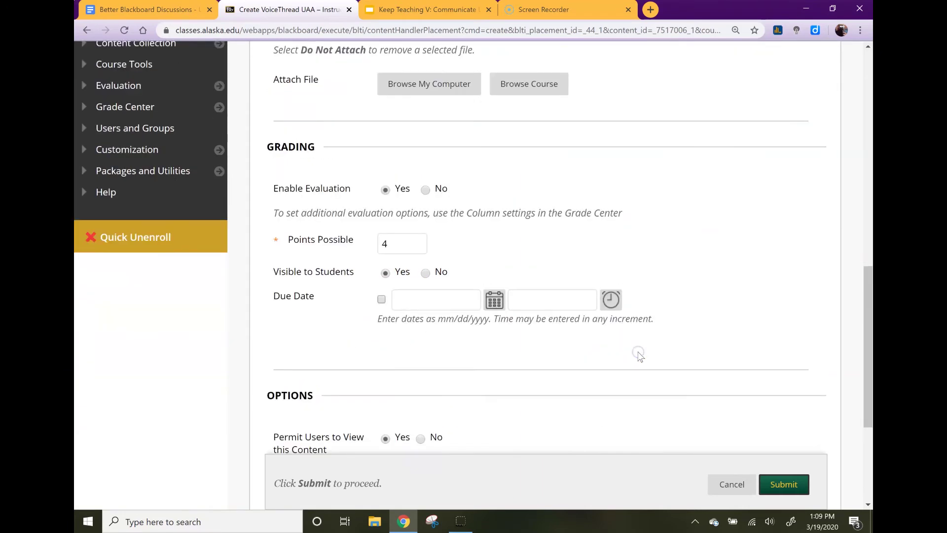
{"action": "left_click", "coordinate": [383, 283]}
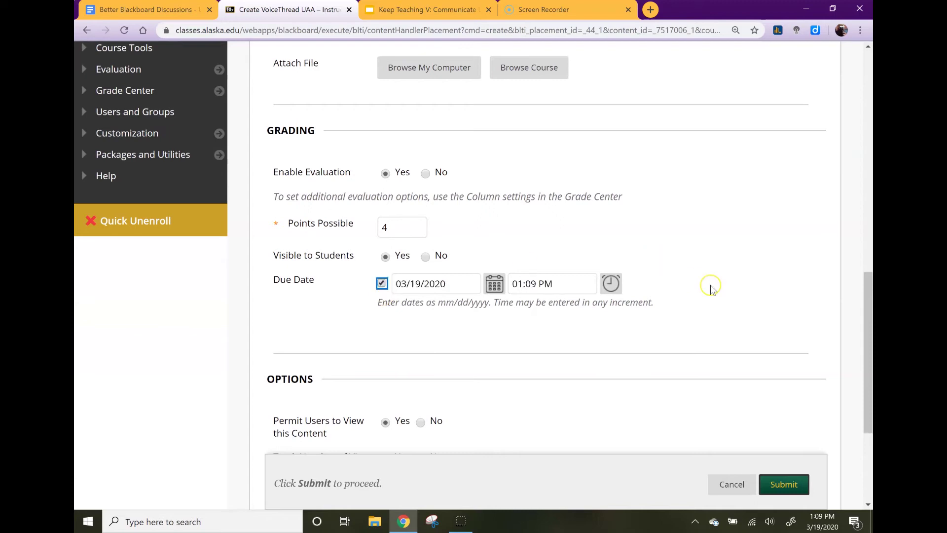
Submit the VoiceThread item with its default display options and open it from the Week 10 folder
{"action": "scroll", "coordinate": [711, 288], "scroll_direction": "down", "scroll_amount": 4}
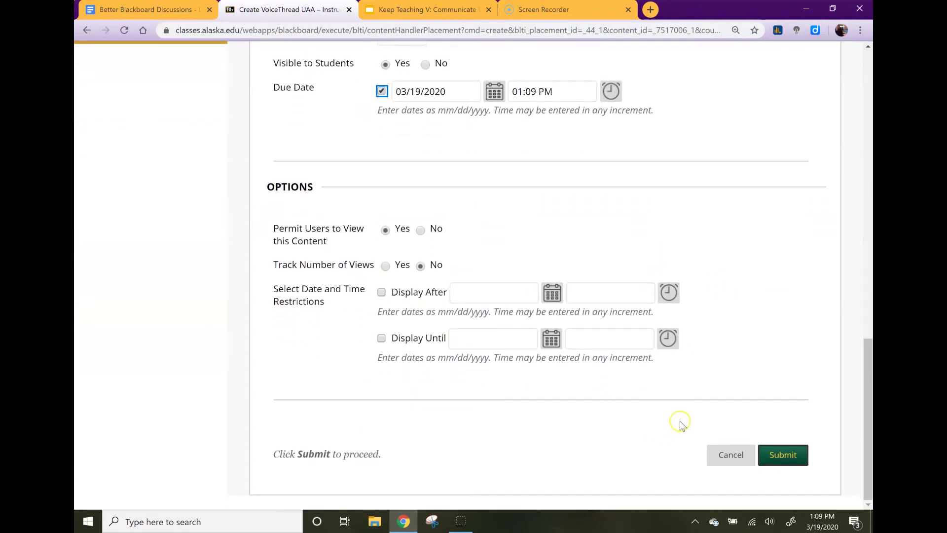
{"action": "left_click", "coordinate": [784, 455]}
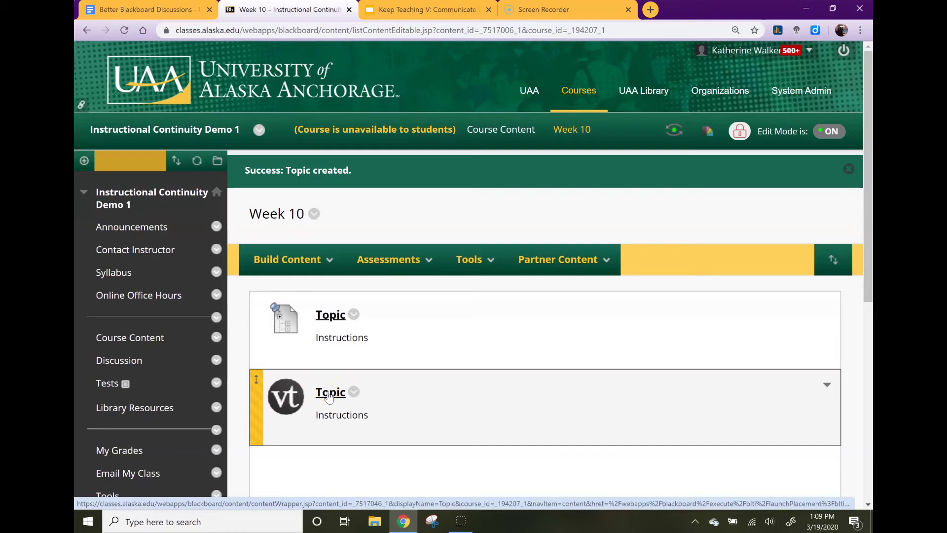
{"action": "left_click", "coordinate": [329, 395]}
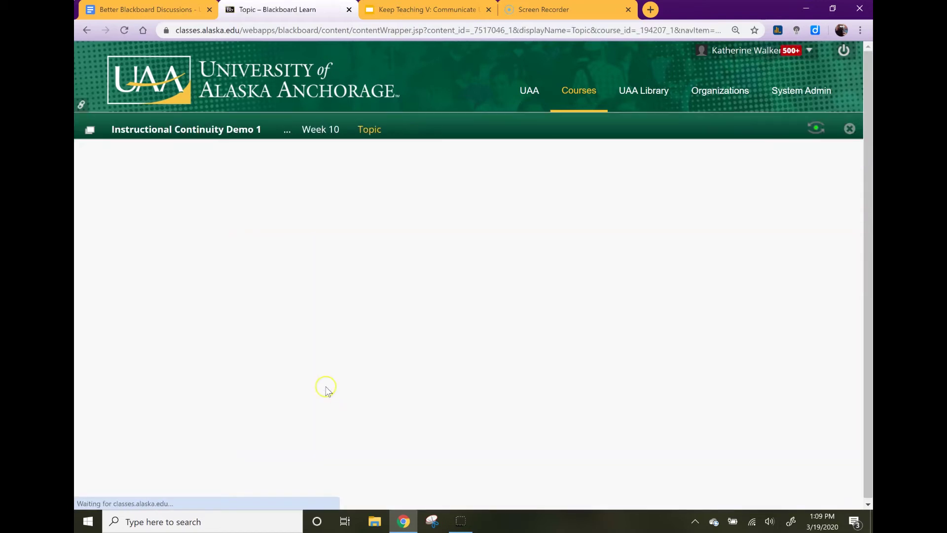
Launch the VoiceThread tool and choose Submit a Comment as the assignment type in the Assignment Builder
{"action": "scroll", "coordinate": [526, 434], "scroll_direction": "down", "scroll_amount": 2}
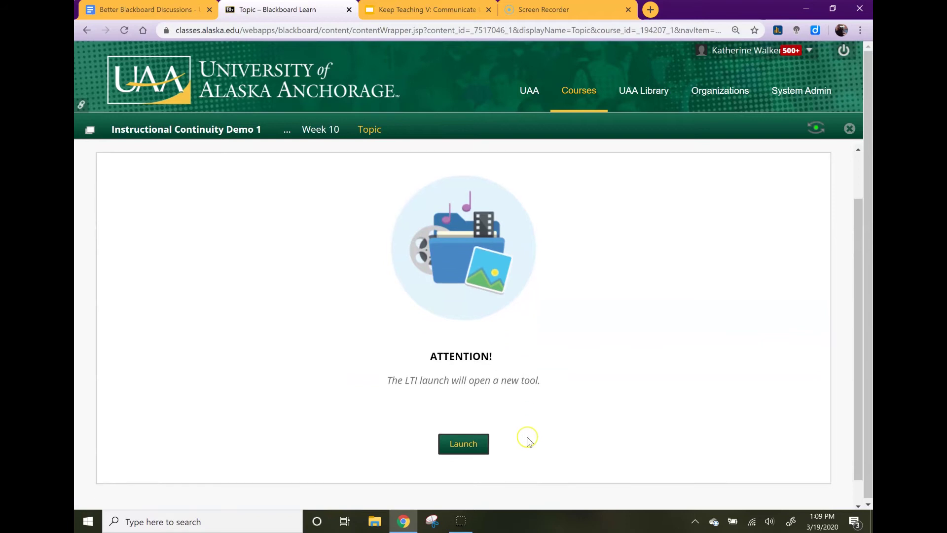
{"action": "left_click", "coordinate": [463, 446]}
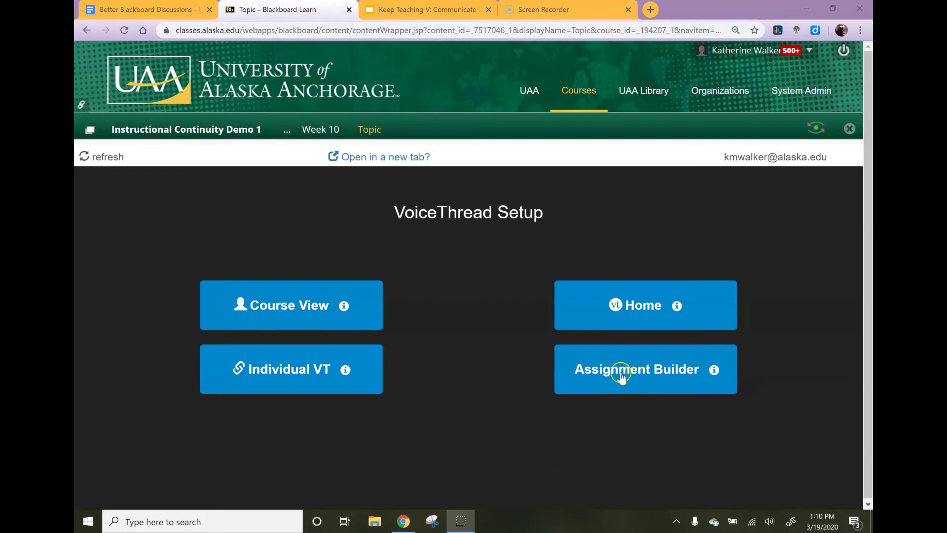
{"action": "left_click", "coordinate": [612, 379]}
{"action": "left_click", "coordinate": [582, 423]}
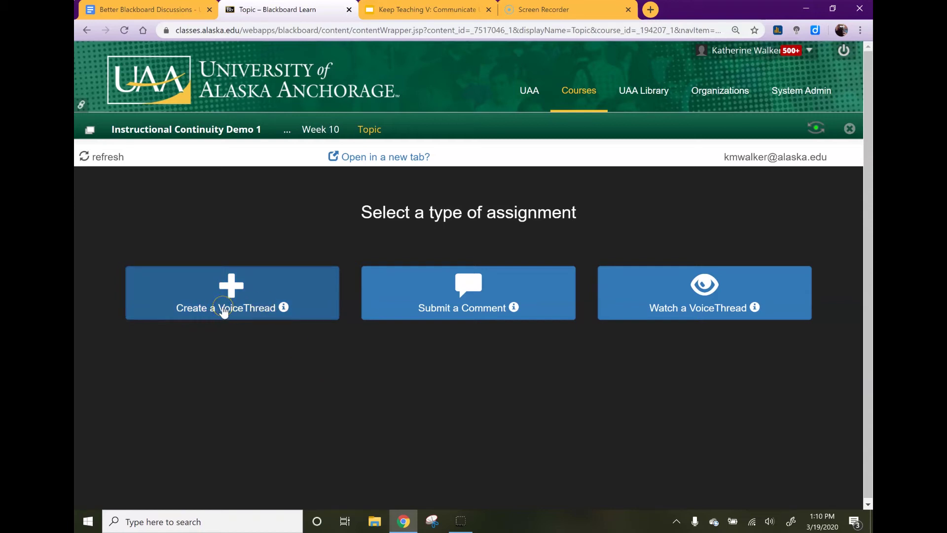
{"action": "left_click", "coordinate": [465, 290]}
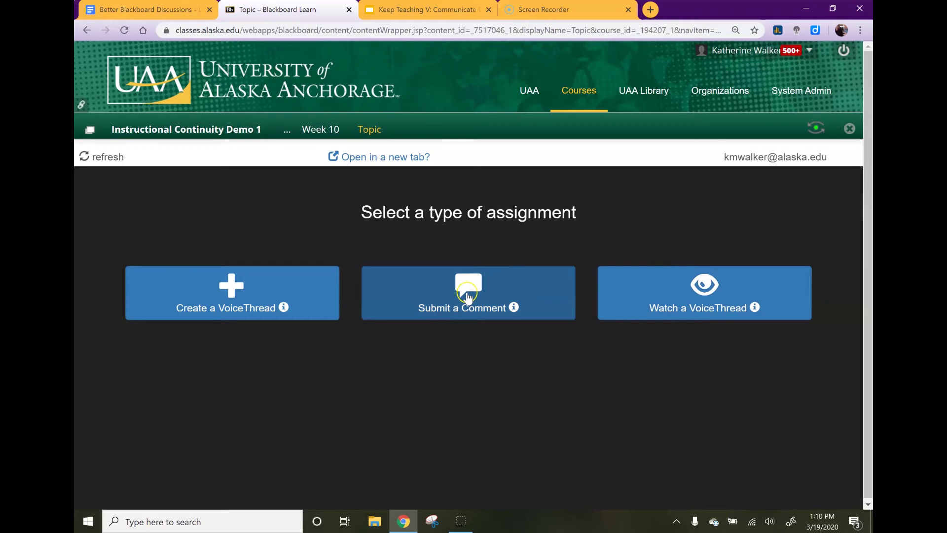
{"action": "left_click", "coordinate": [469, 295]}
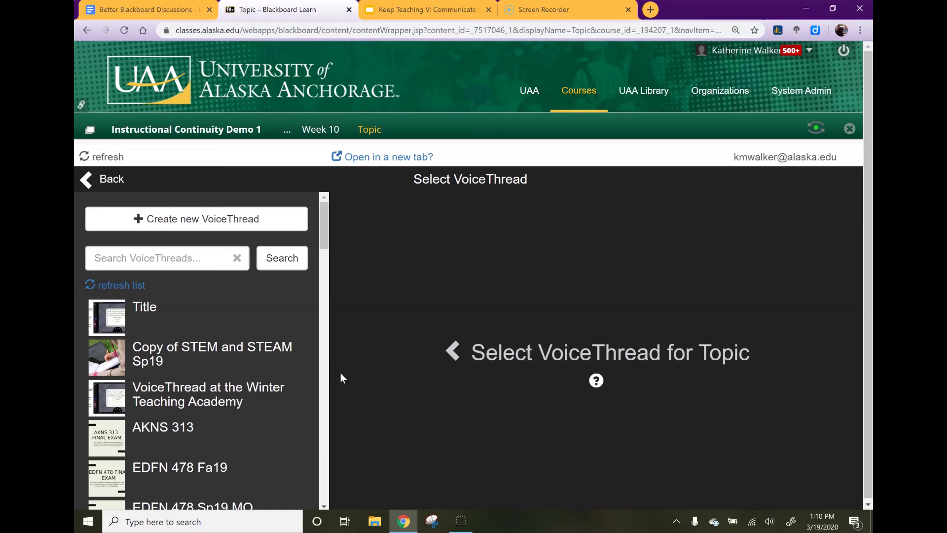
{"action": "left_click", "coordinate": [170, 222]}
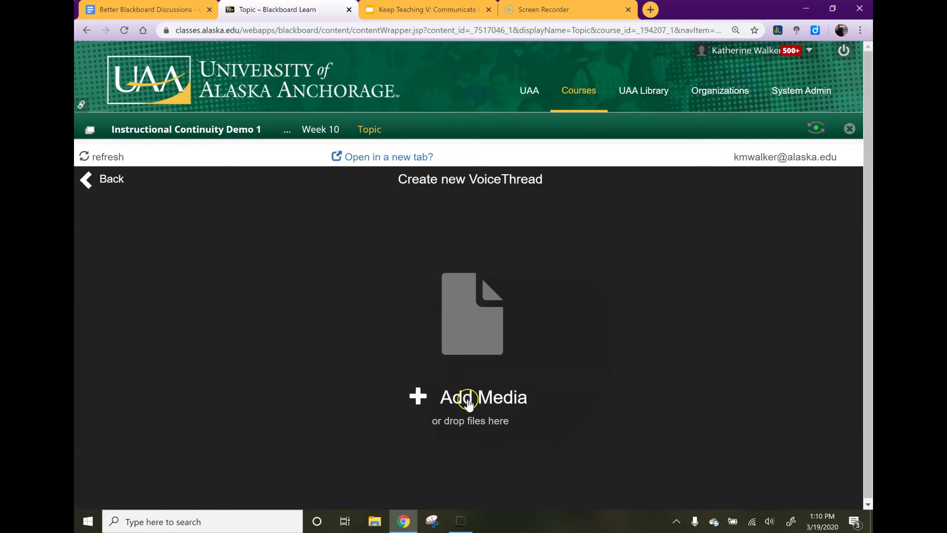
{"action": "left_click", "coordinate": [467, 400]}
{"action": "left_click", "coordinate": [464, 395]}
{"action": "left_click", "coordinate": [86, 180]}
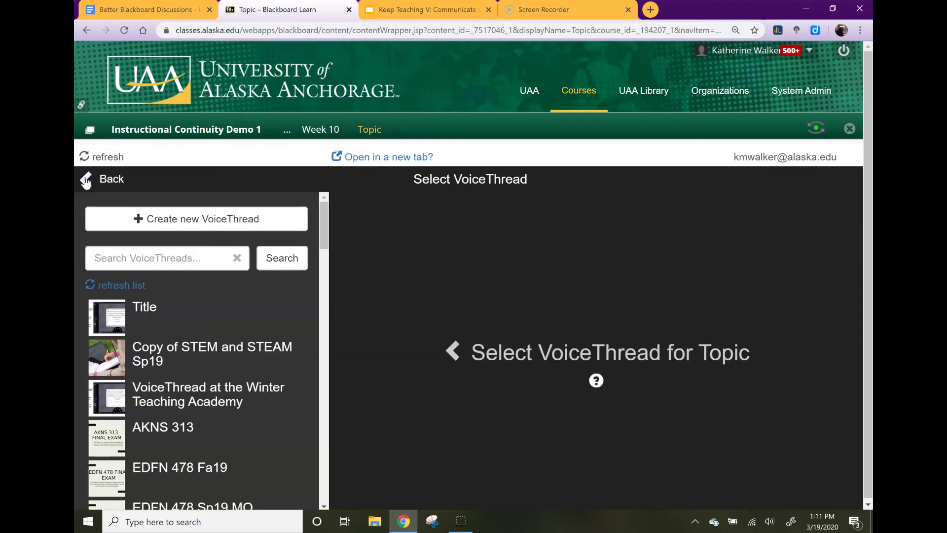
Create the assignment from VoiceThread at the Winter Teaching Academy with 5 comments required, shared with the class
{"action": "left_click", "coordinate": [173, 393]}
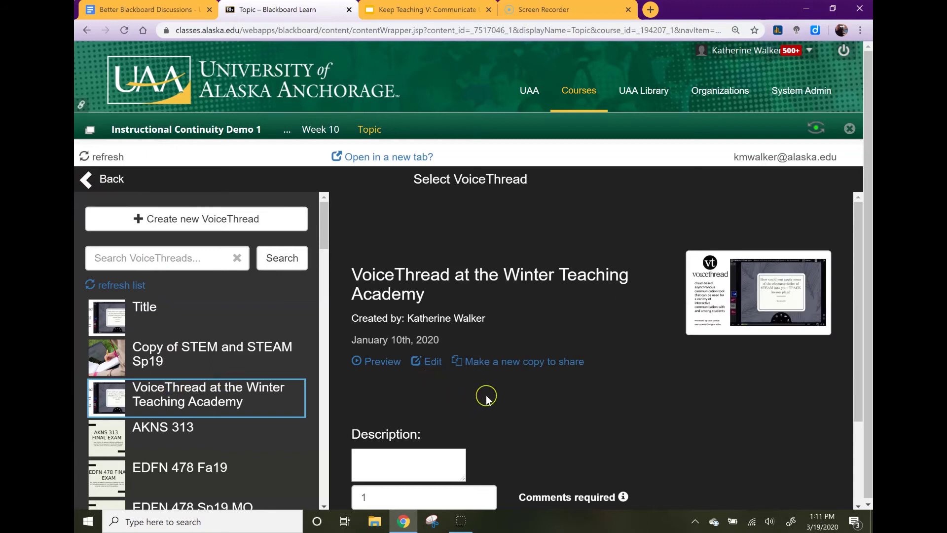
{"action": "scroll", "coordinate": [487, 395], "scroll_direction": "down", "scroll_amount": 1}
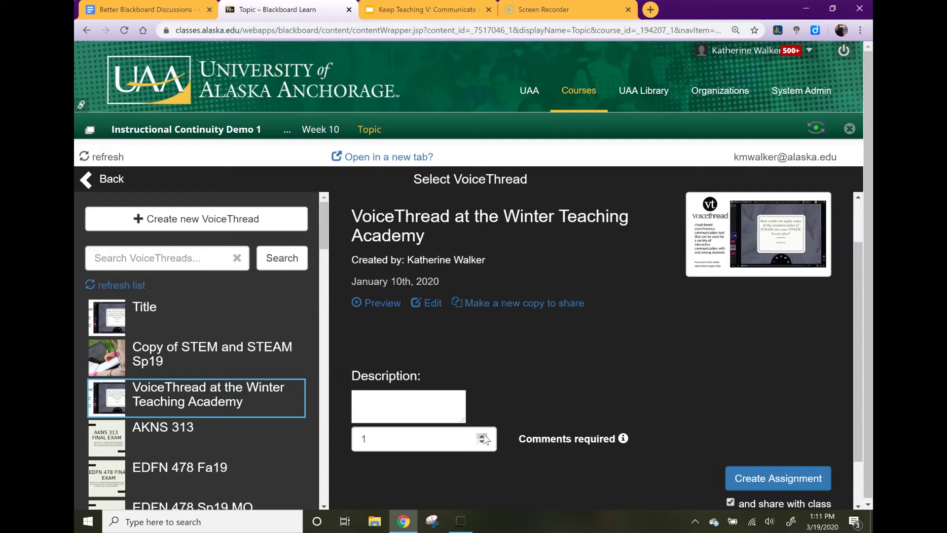
{"action": "double_click", "coordinate": [483, 436]}
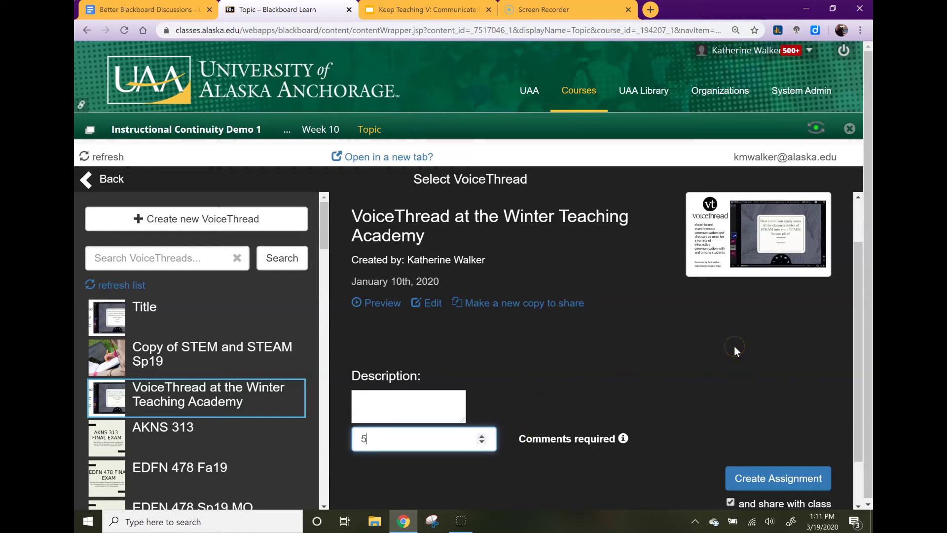
{"action": "left_click", "coordinate": [395, 405]}
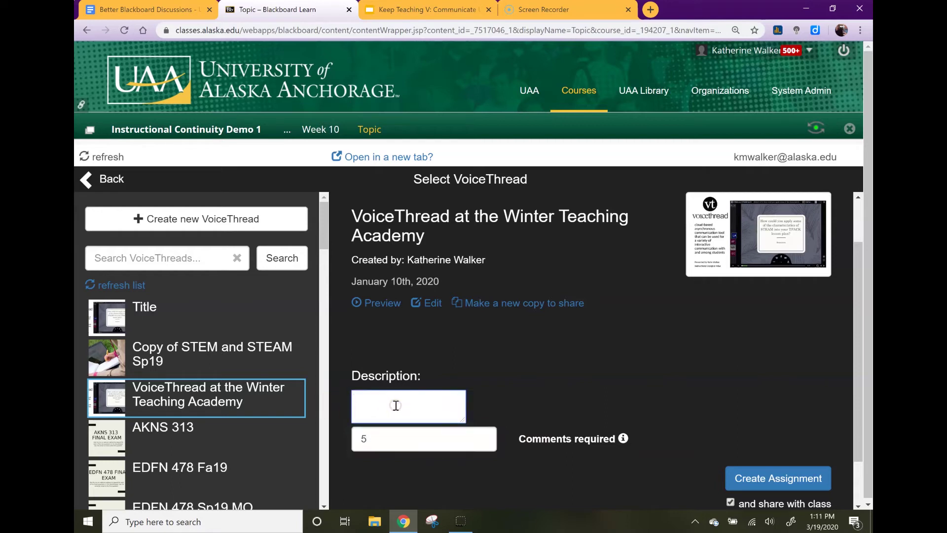
{"action": "left_click", "coordinate": [400, 403]}
{"action": "scroll", "coordinate": [706, 416], "scroll_direction": "down", "scroll_amount": 2}
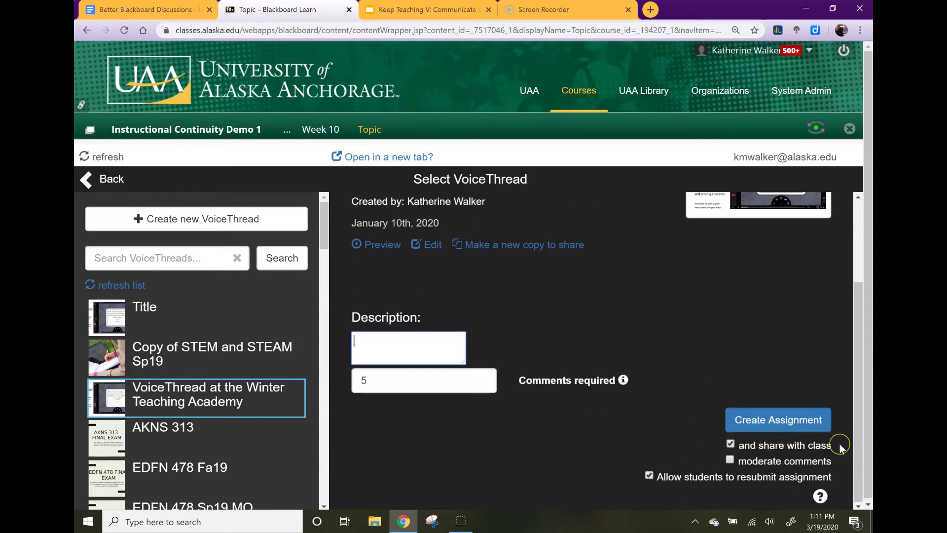
{"action": "left_click", "coordinate": [783, 427]}
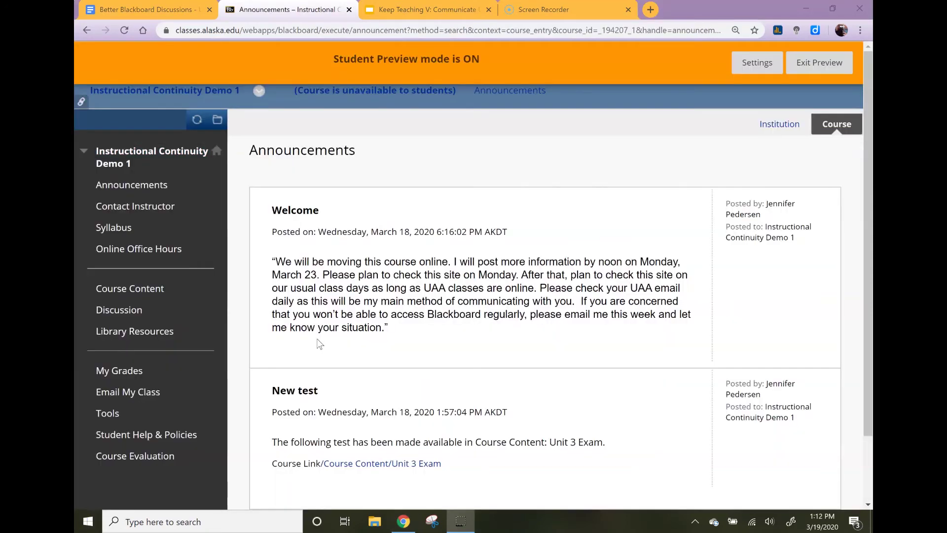
In student preview, open the Week 10 folder's Topic discussion forum and its thread Here is my photo project
{"action": "left_click", "coordinate": [150, 291]}
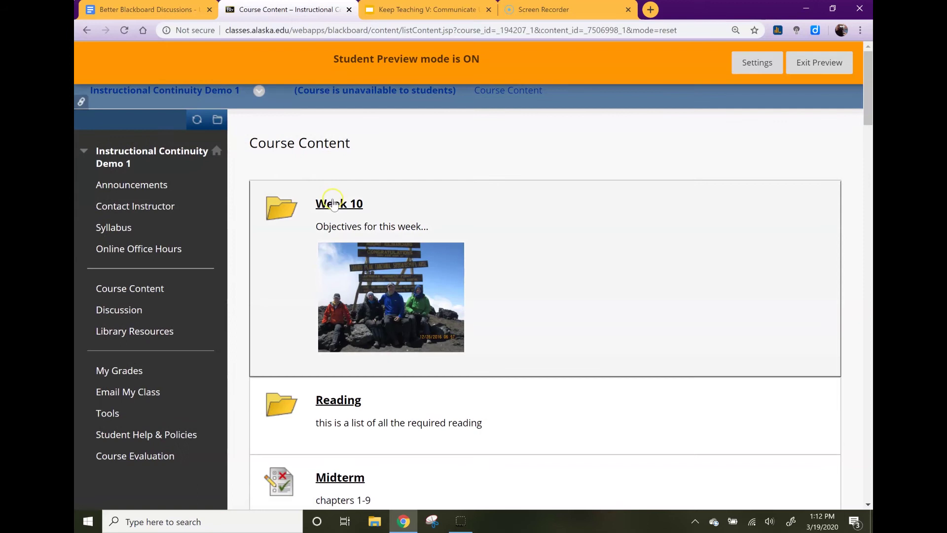
{"action": "left_click", "coordinate": [333, 204]}
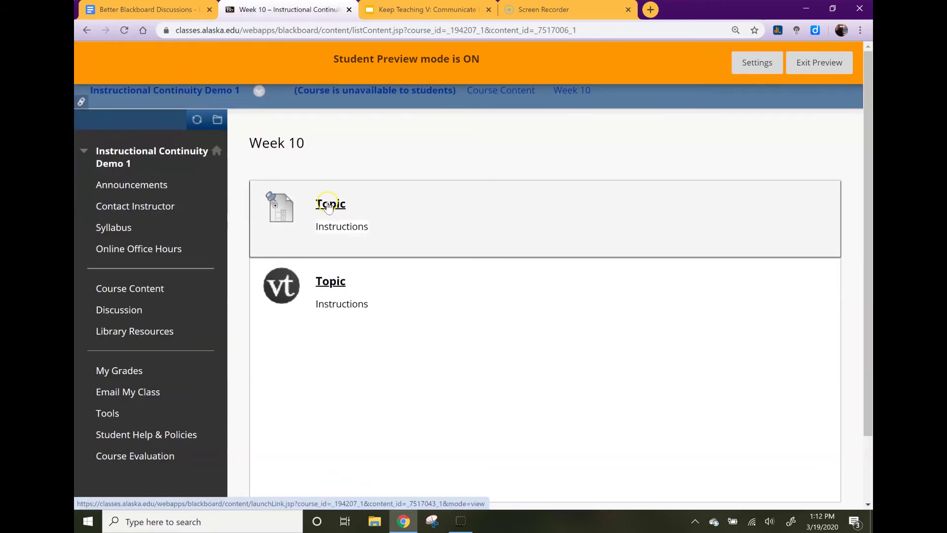
{"action": "left_click", "coordinate": [329, 205]}
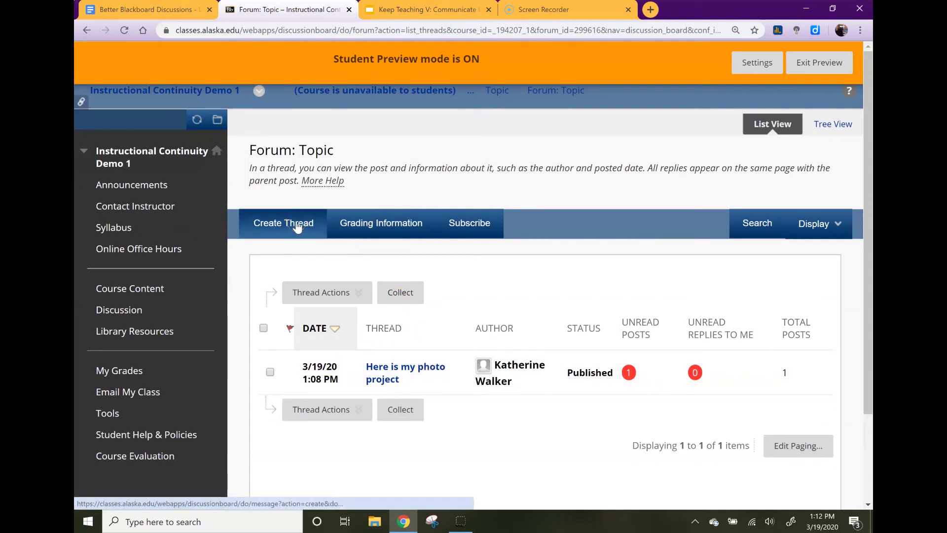
{"action": "left_click", "coordinate": [398, 373]}
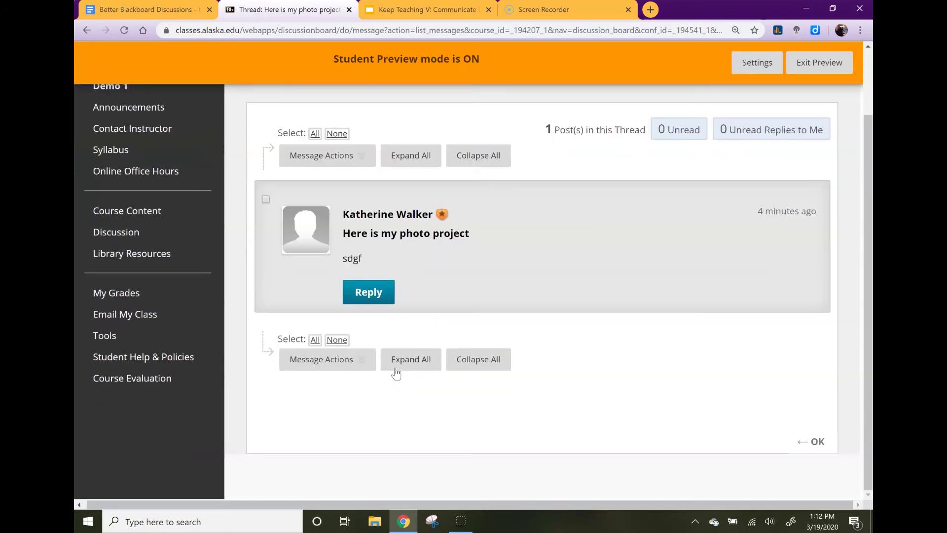
Submit a reply with the message "type" to the Here is my photo project post and review the thread
{"action": "left_click", "coordinate": [386, 291]}
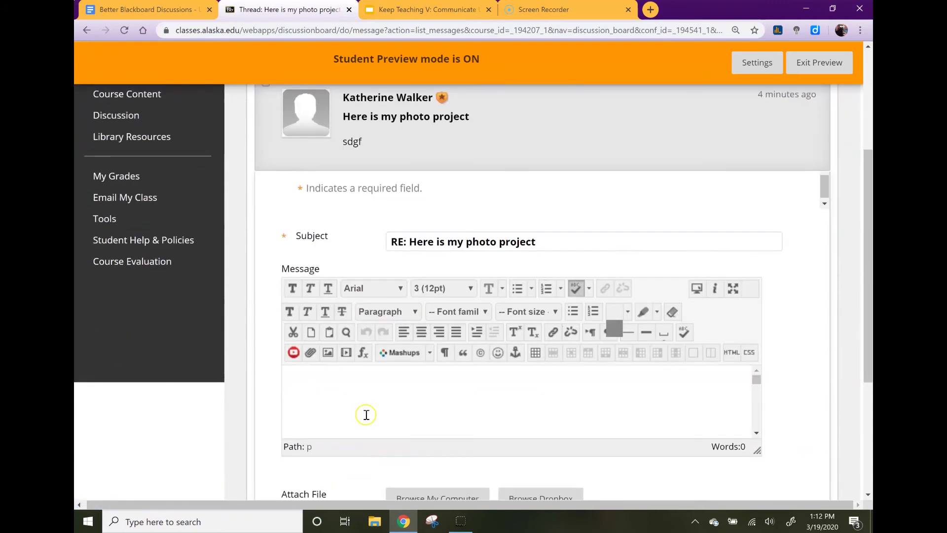
{"action": "left_click", "coordinate": [404, 413]}
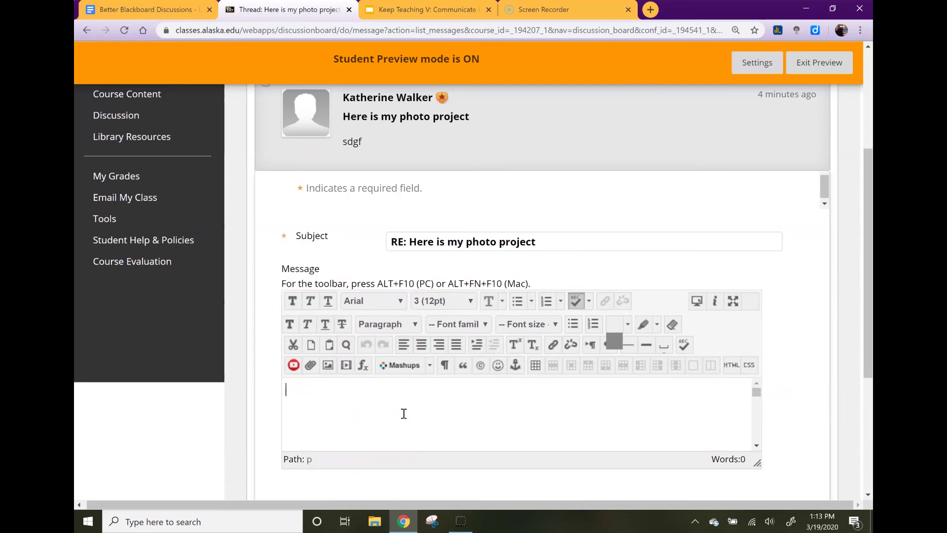
{"action": "type", "text": "type"}
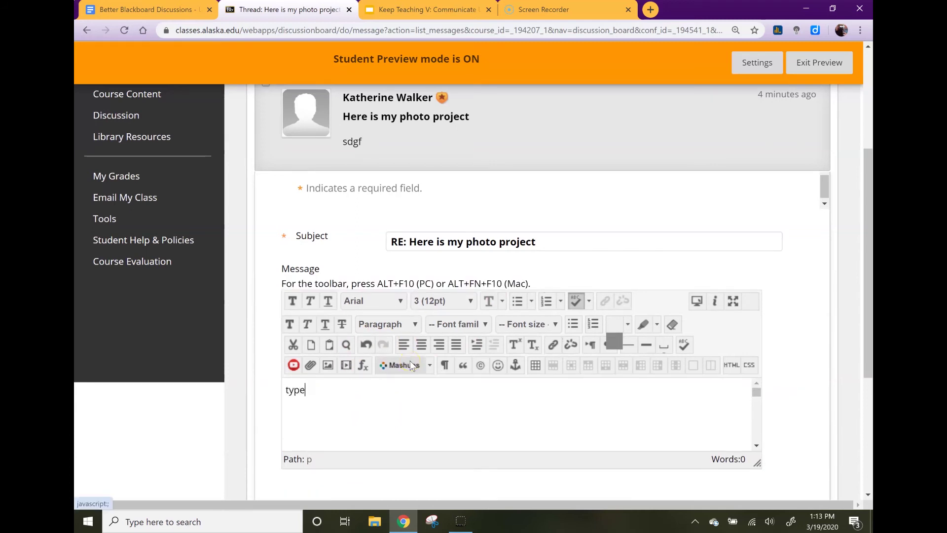
{"action": "scroll", "coordinate": [410, 360], "scroll_direction": "down", "scroll_amount": 5}
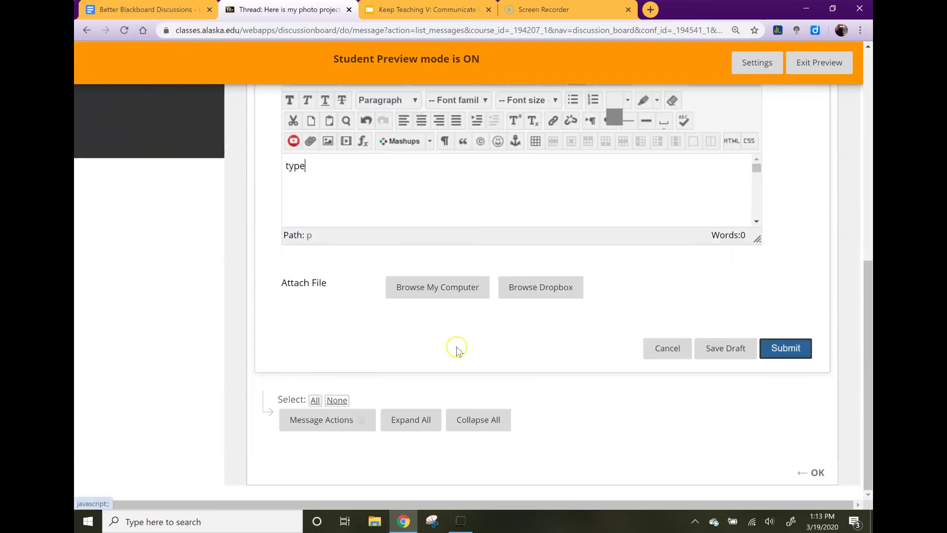
{"action": "left_click", "coordinate": [787, 350]}
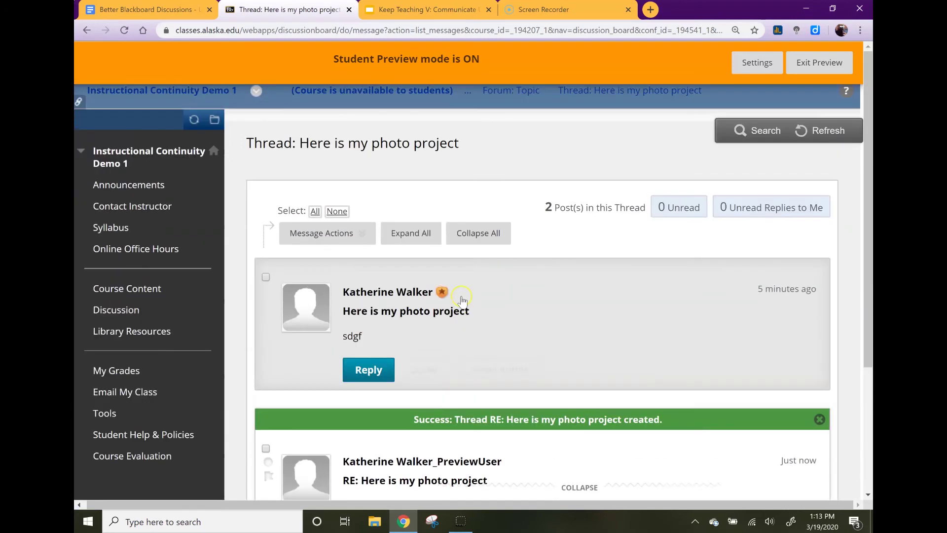
{"action": "scroll", "coordinate": [417, 449], "scroll_direction": "down", "scroll_amount": 1}
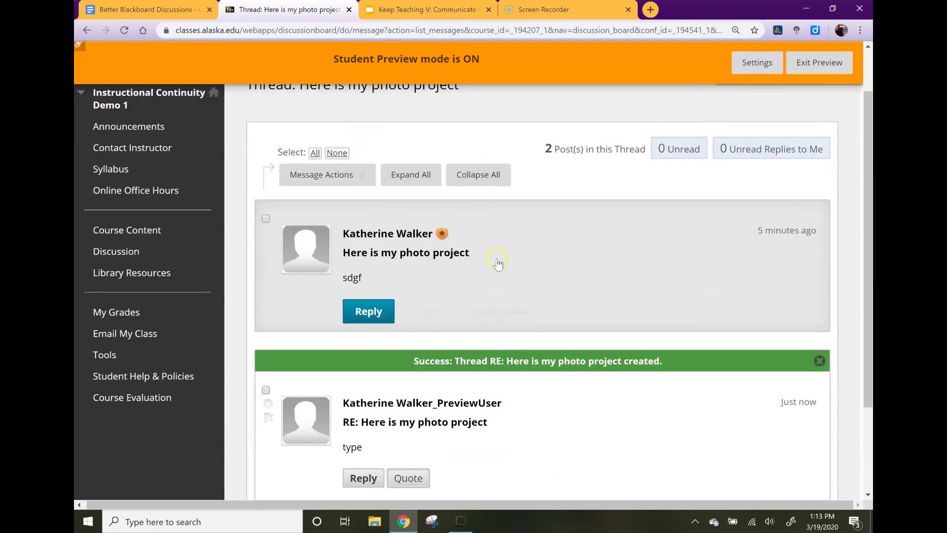
{"action": "scroll", "coordinate": [497, 254], "scroll_direction": "up", "scroll_amount": 1}
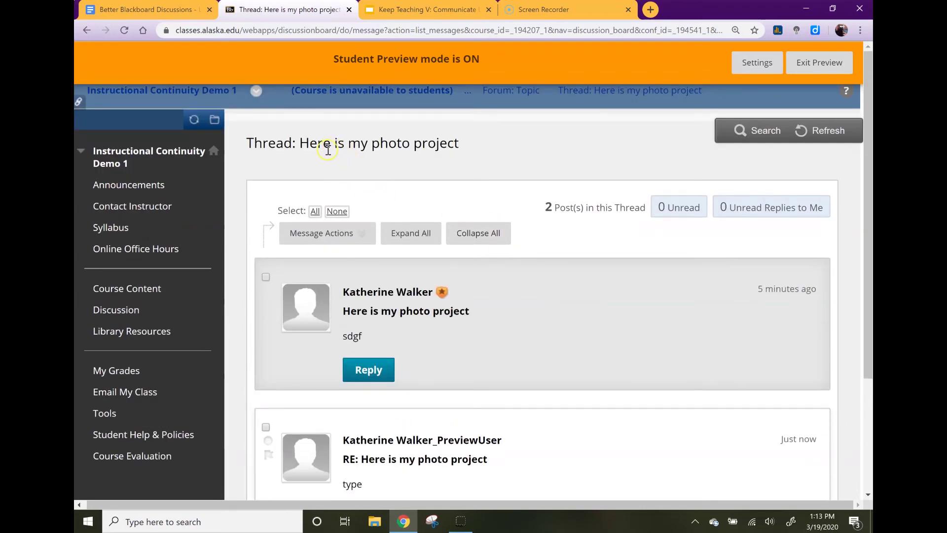
Leave the discussion thread, return to the Week 10 folder and launch the VoiceThread Topic item
{"action": "left_click", "coordinate": [514, 94]}
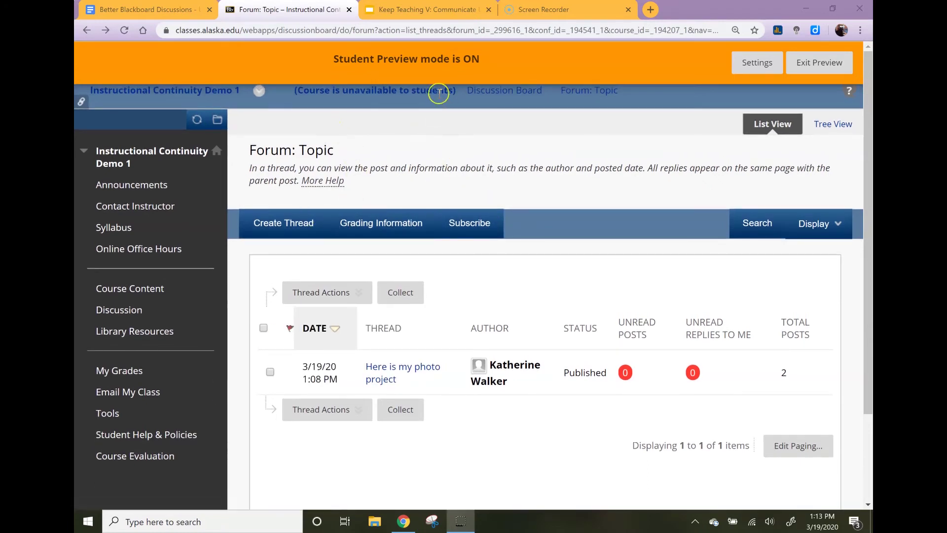
{"action": "left_click", "coordinate": [143, 290]}
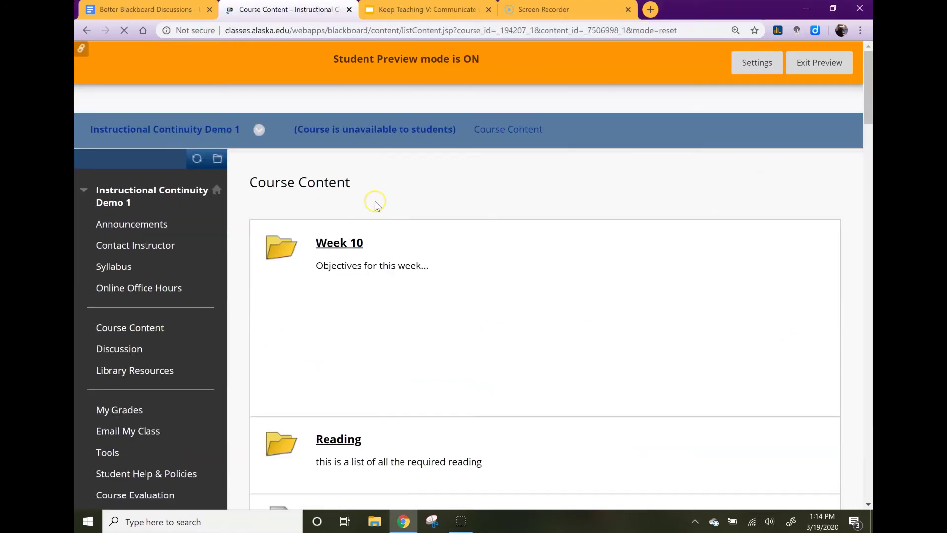
{"action": "left_click", "coordinate": [350, 242]}
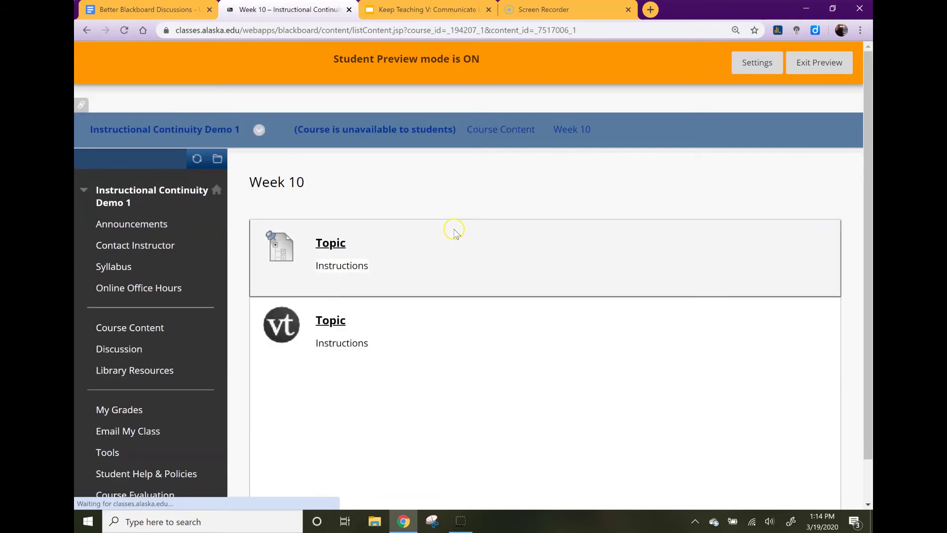
{"action": "left_click", "coordinate": [331, 285]}
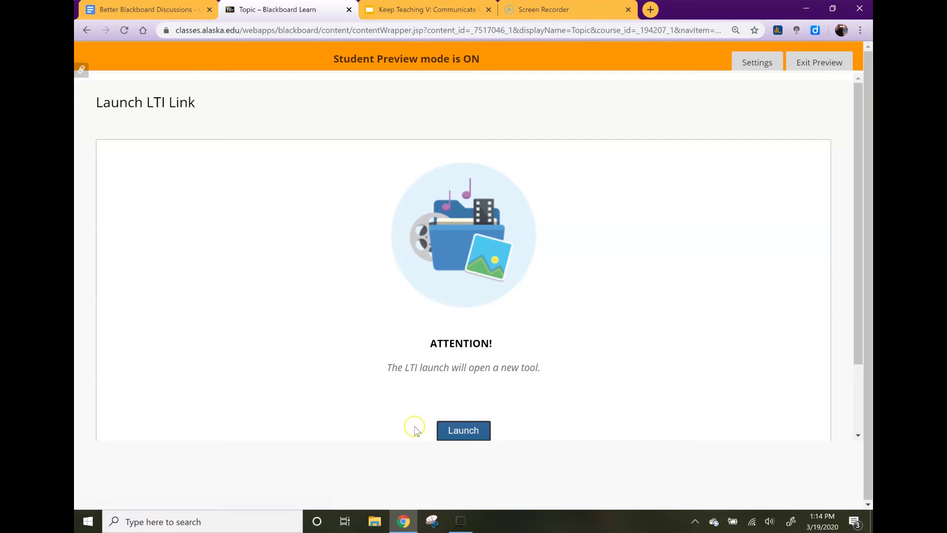
{"action": "left_click", "coordinate": [461, 429]}
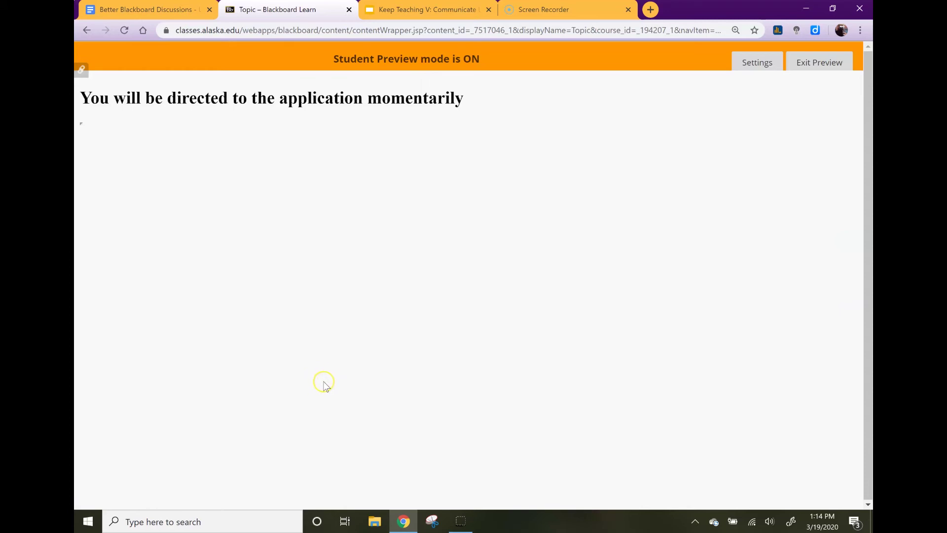
{"action": "left_click", "coordinate": [87, 521]}
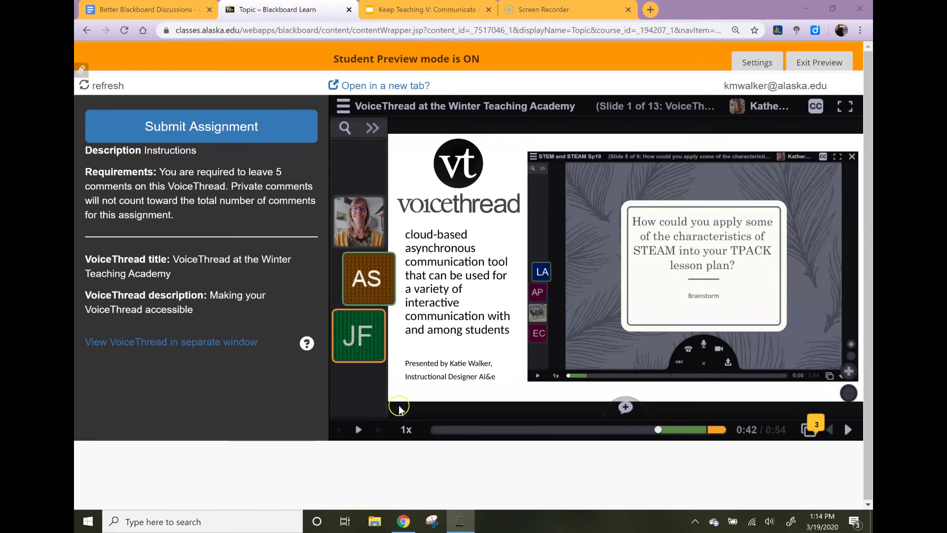
Advance to slide 3 of the VoiceThread and start recording a microphone comment on it
{"action": "left_click", "coordinate": [848, 431]}
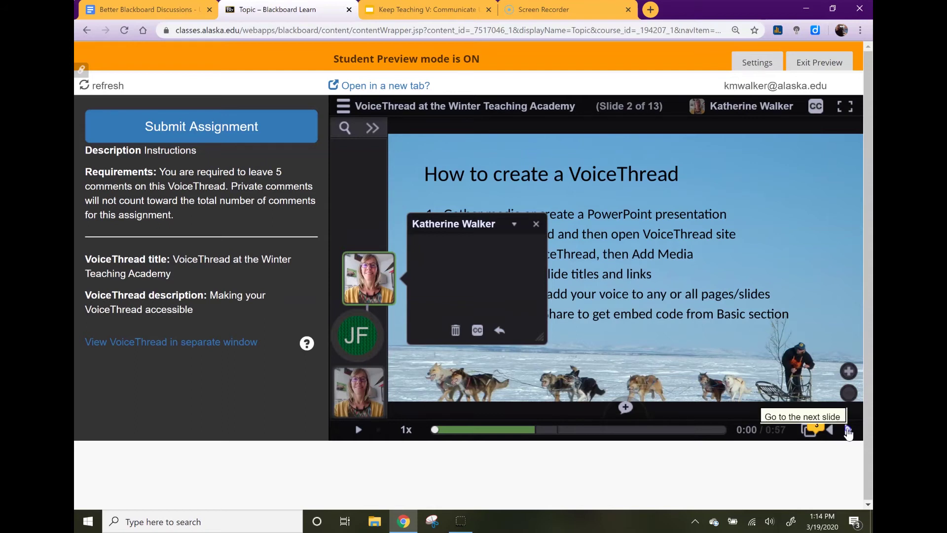
{"action": "left_click", "coordinate": [848, 431]}
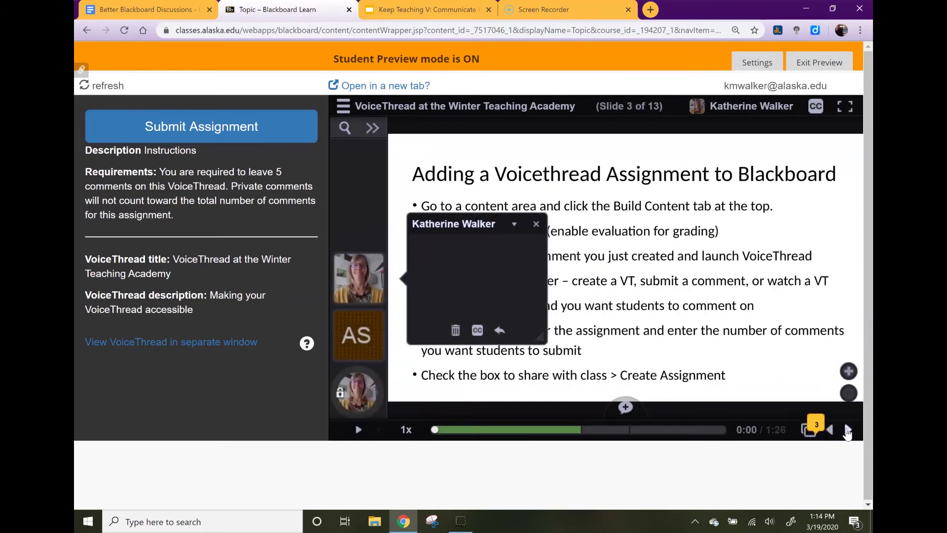
{"action": "left_click", "coordinate": [626, 407]}
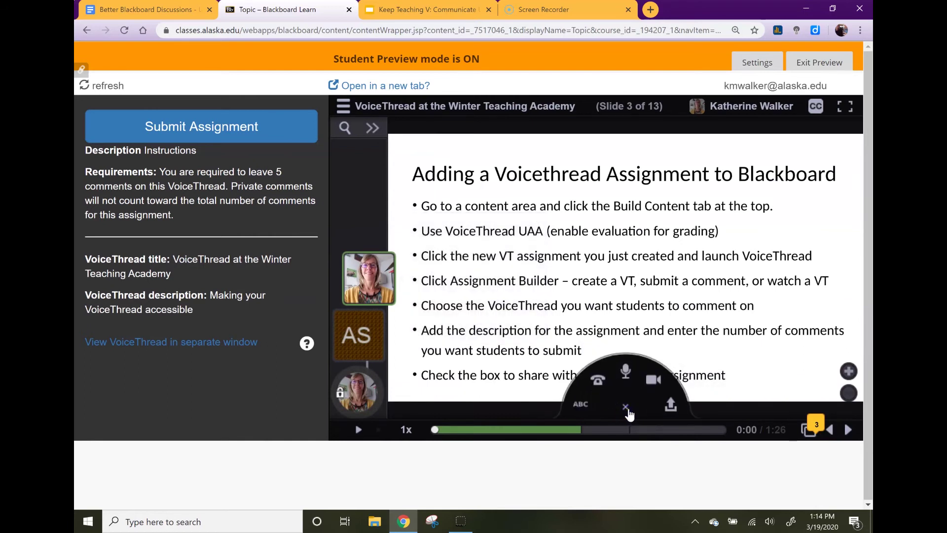
{"action": "left_click", "coordinate": [626, 371]}
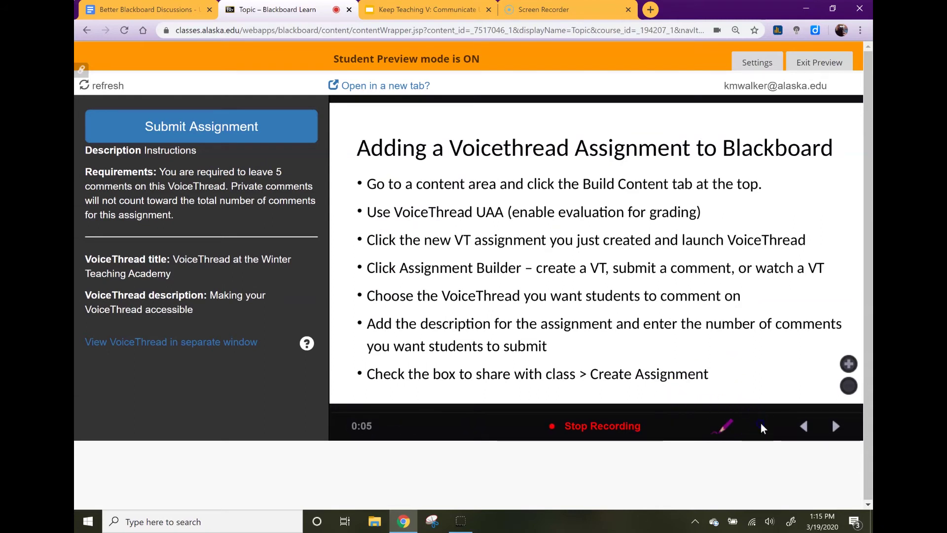
Draw two red underlines beneath "create a VT, submit" on slide 3 while recording, stop the recording and save the comment
{"action": "left_click", "coordinate": [726, 430]}
{"action": "left_click", "coordinate": [716, 390]}
{"action": "left_click_drag", "start_coordinate": [543, 273], "coordinate": [643, 272]}
{"action": "left_click_drag", "start_coordinate": [558, 284], "coordinate": [635, 282]}
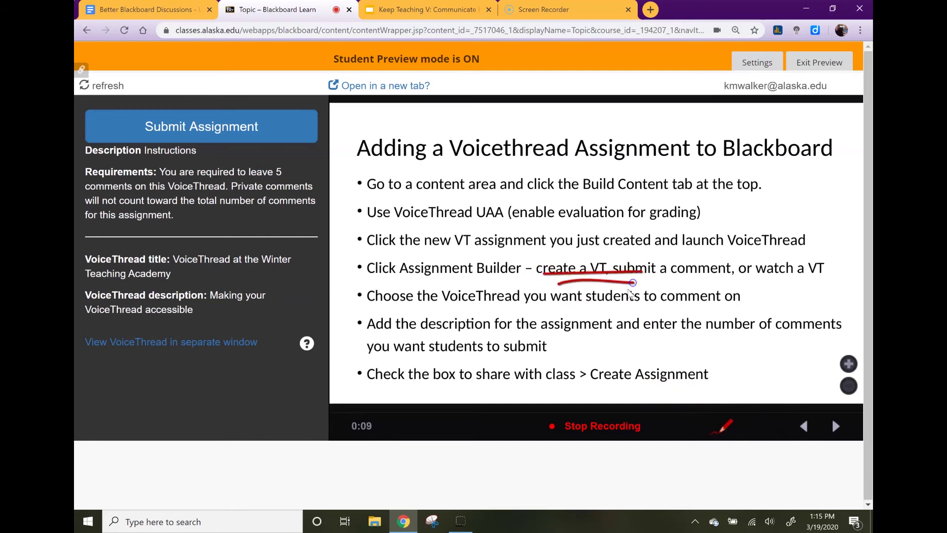
{"action": "left_click", "coordinate": [595, 427]}
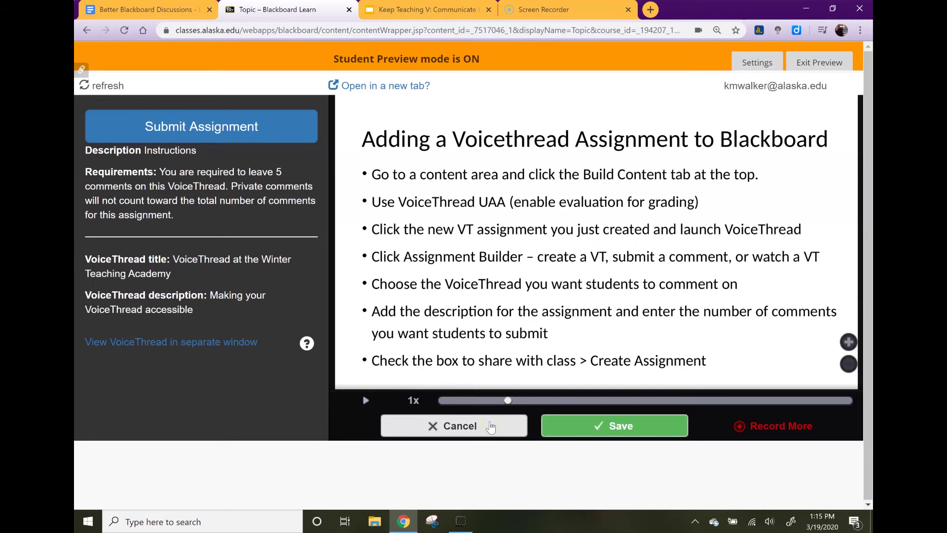
{"action": "left_click", "coordinate": [611, 425]}
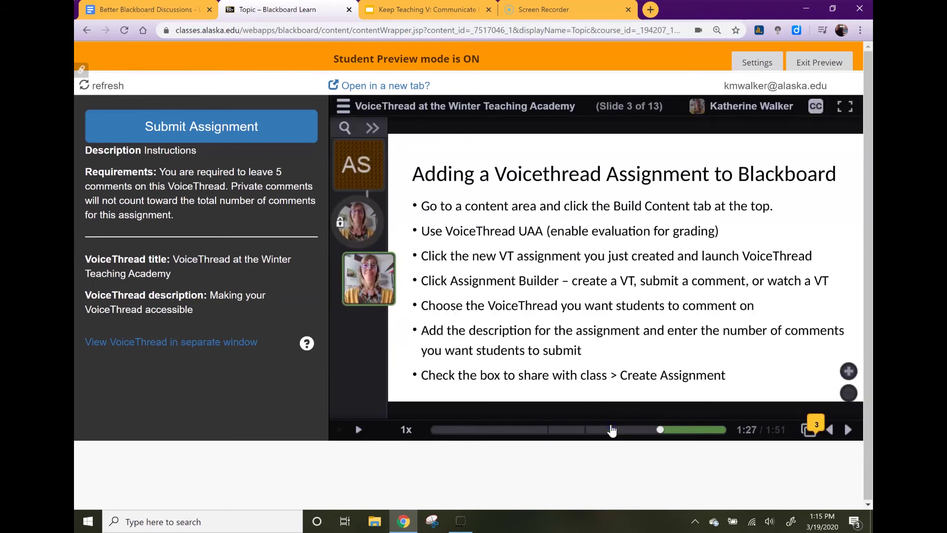
{"action": "left_click", "coordinate": [359, 429]}
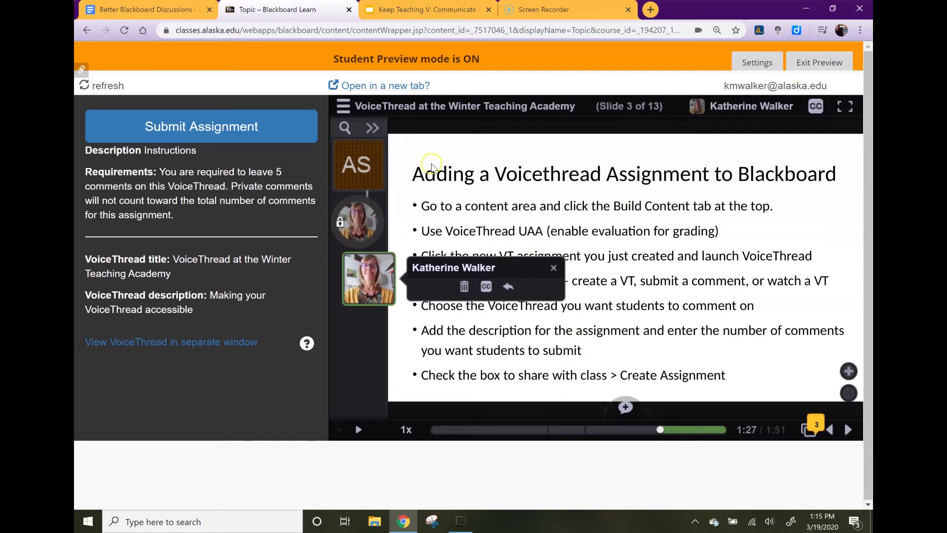
Open the first comment on slide 3, view its captions in the Caption Editor and close the captions without editing
{"action": "scroll", "coordinate": [368, 228], "scroll_direction": "up", "scroll_amount": 1}
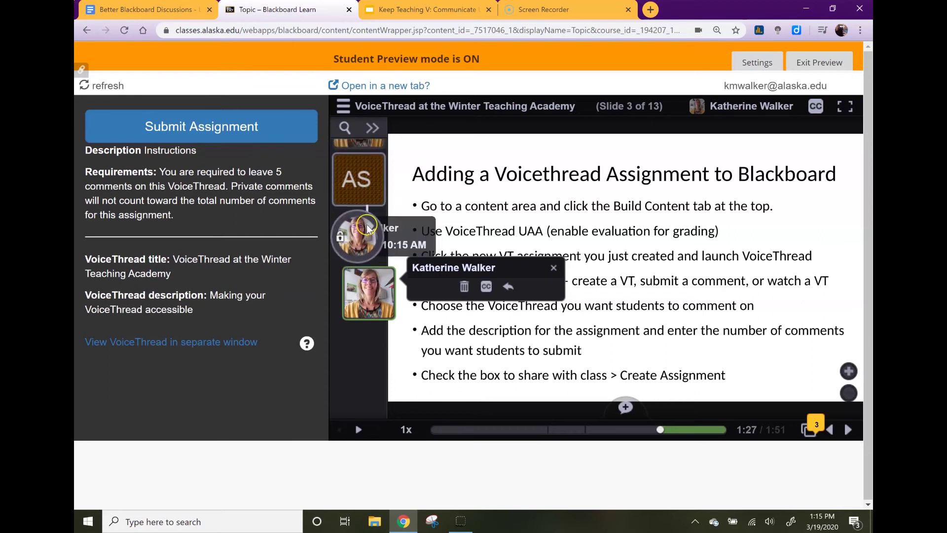
{"action": "left_click", "coordinate": [360, 269]}
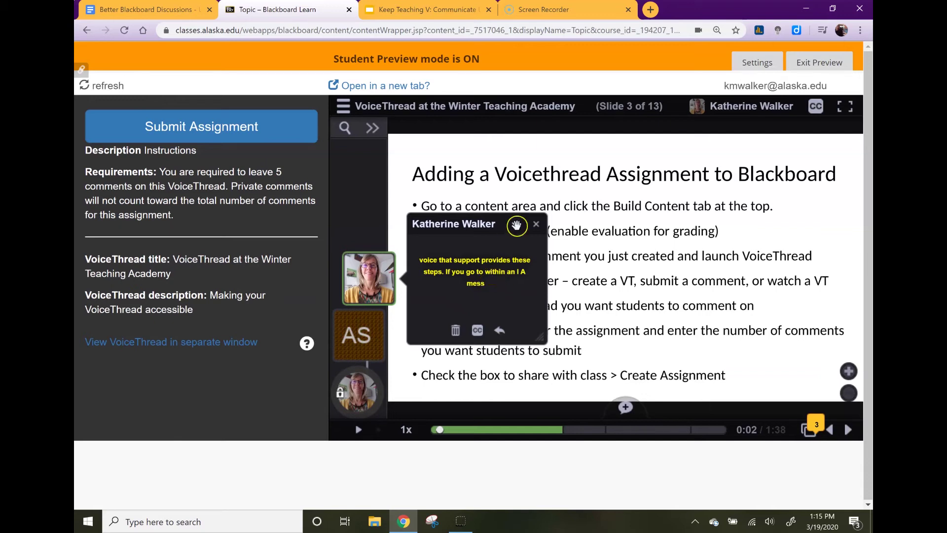
{"action": "left_click", "coordinate": [515, 227]}
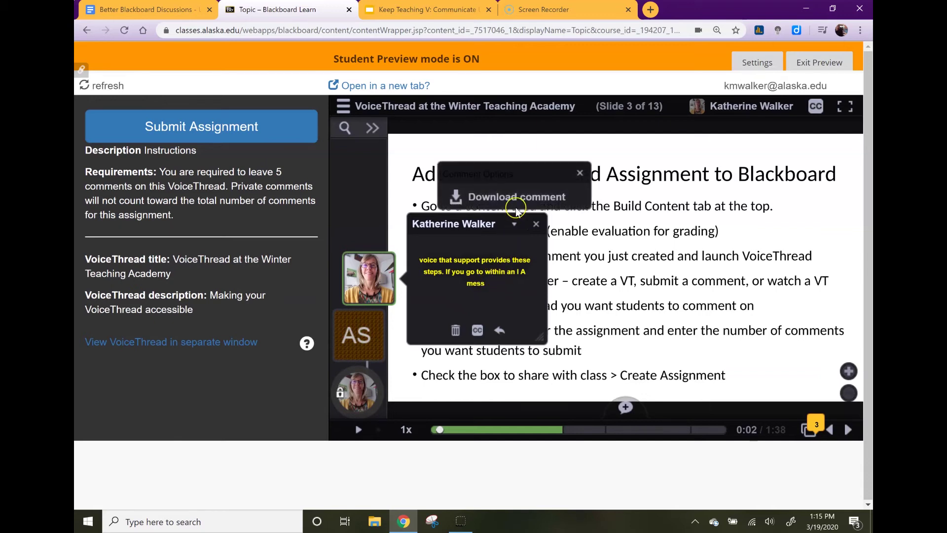
{"action": "left_click", "coordinate": [477, 330]}
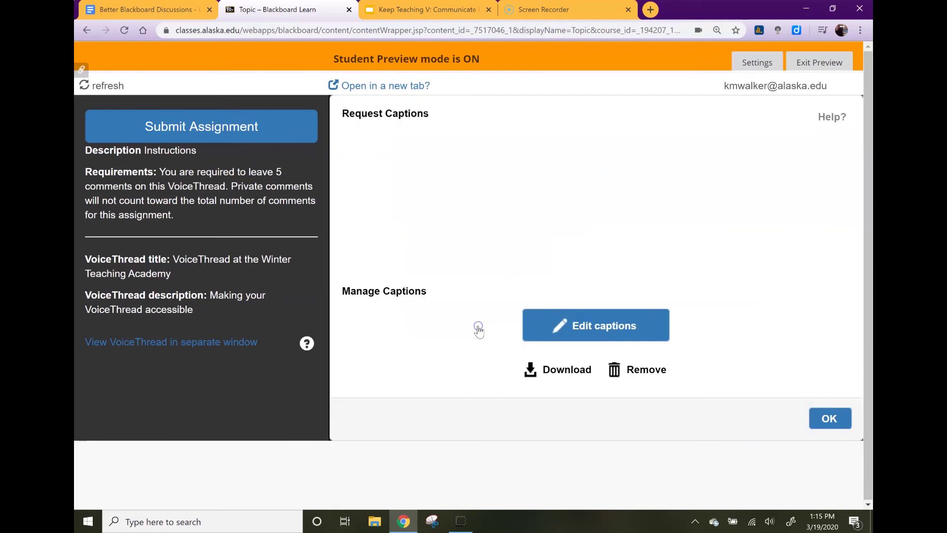
{"action": "left_click", "coordinate": [591, 327]}
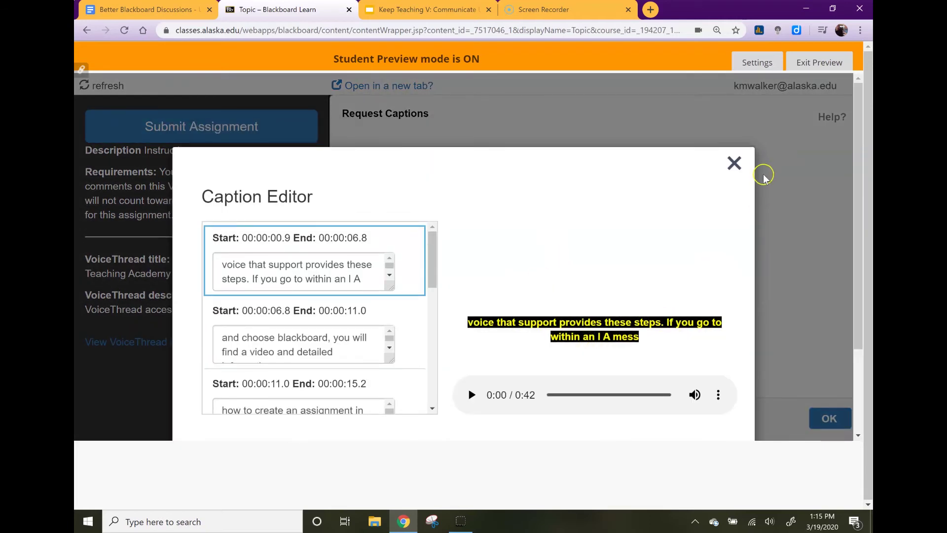
{"action": "left_click", "coordinate": [734, 164]}
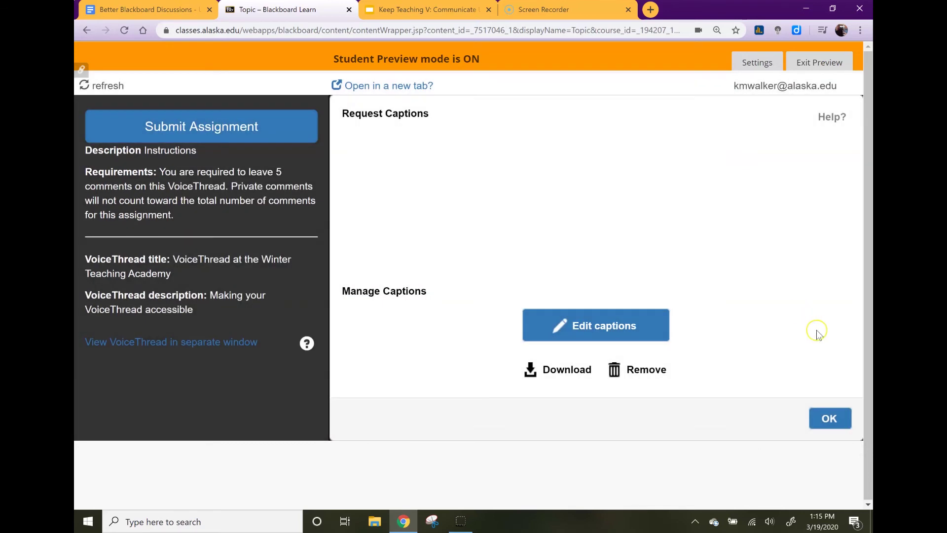
{"action": "left_click", "coordinate": [833, 419]}
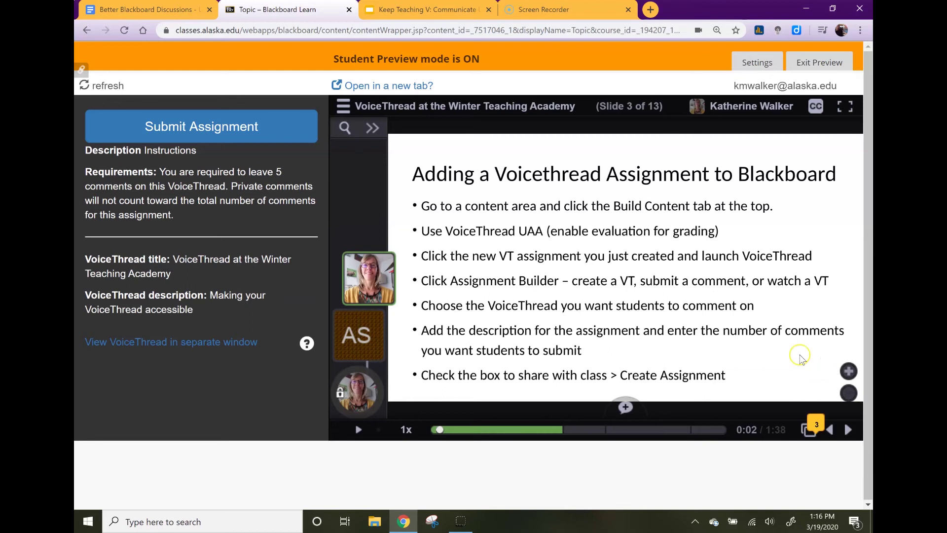
Browse from slide 3 to slide 4, view its first comment, go back to slide 2 and return to slide 3
{"action": "left_click", "coordinate": [848, 430]}
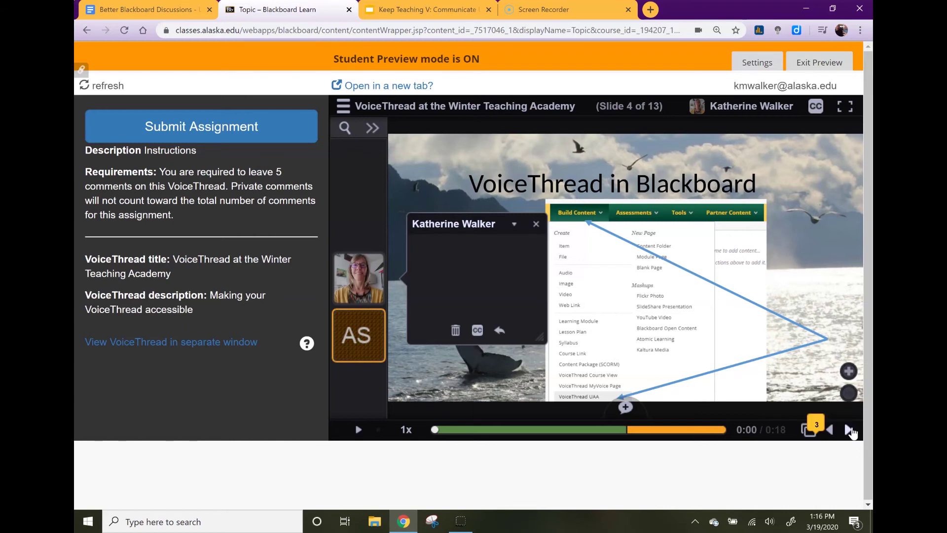
{"action": "left_click", "coordinate": [370, 279]}
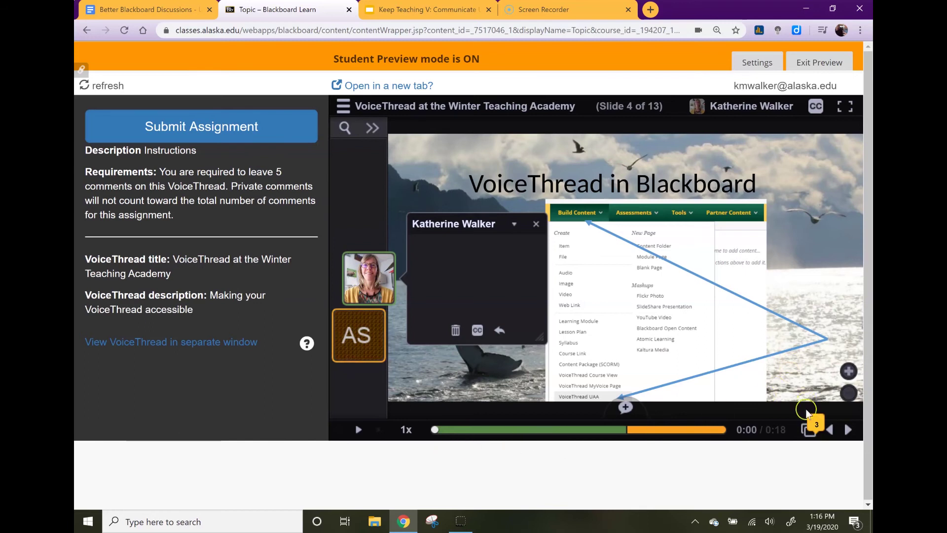
{"action": "left_click", "coordinate": [831, 430]}
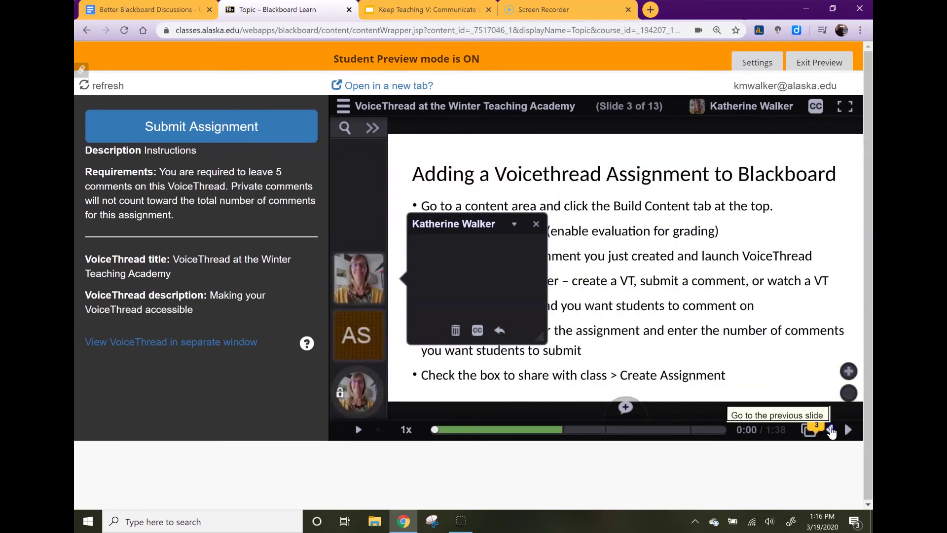
{"action": "left_click", "coordinate": [832, 430]}
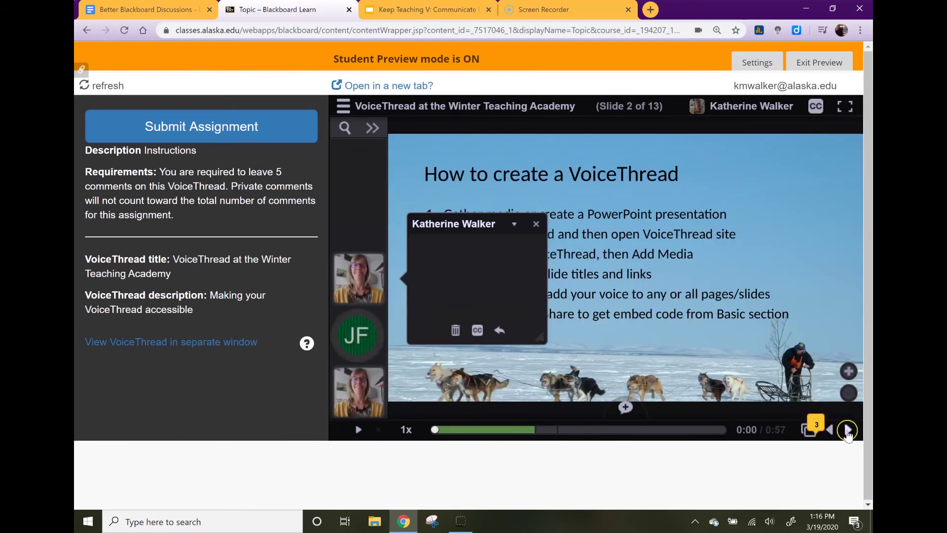
{"action": "left_click", "coordinate": [848, 431]}
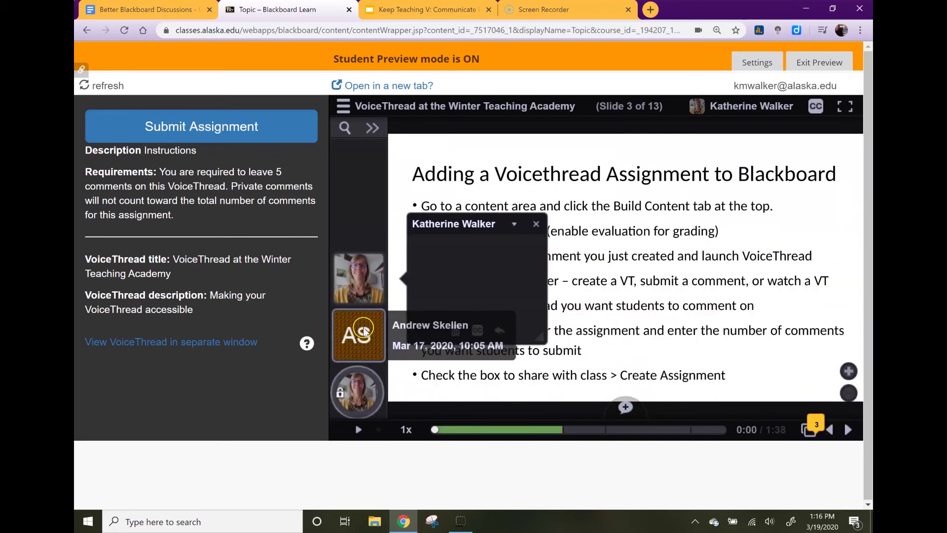
Play the second comment on slide 3, directly above the private reply, and pause the playback
{"action": "scroll", "coordinate": [365, 332], "scroll_direction": "down", "scroll_amount": 1}
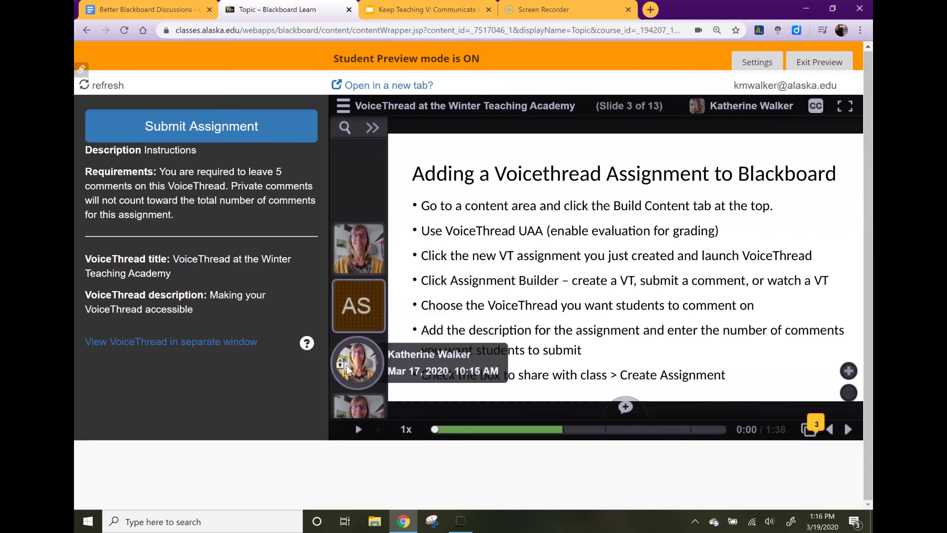
{"action": "left_click", "coordinate": [367, 316]}
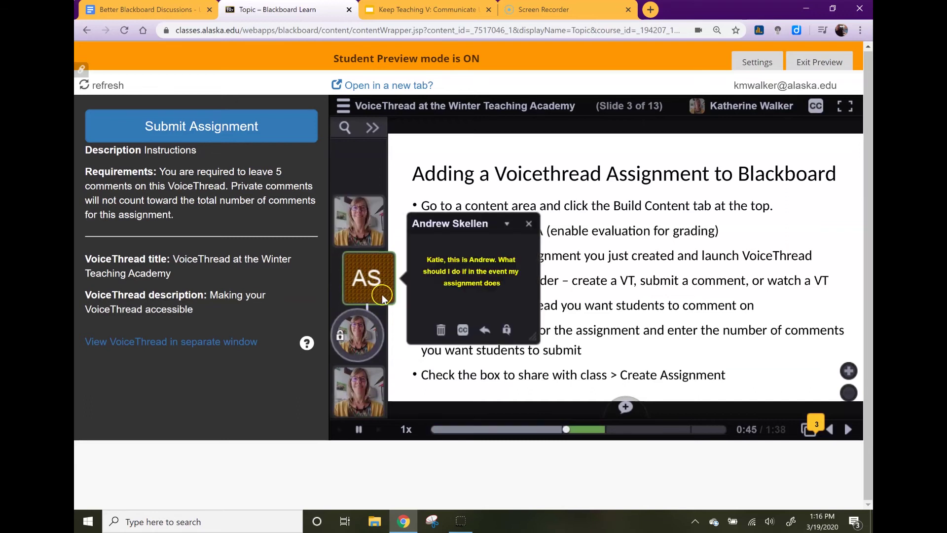
{"action": "left_click", "coordinate": [360, 430]}
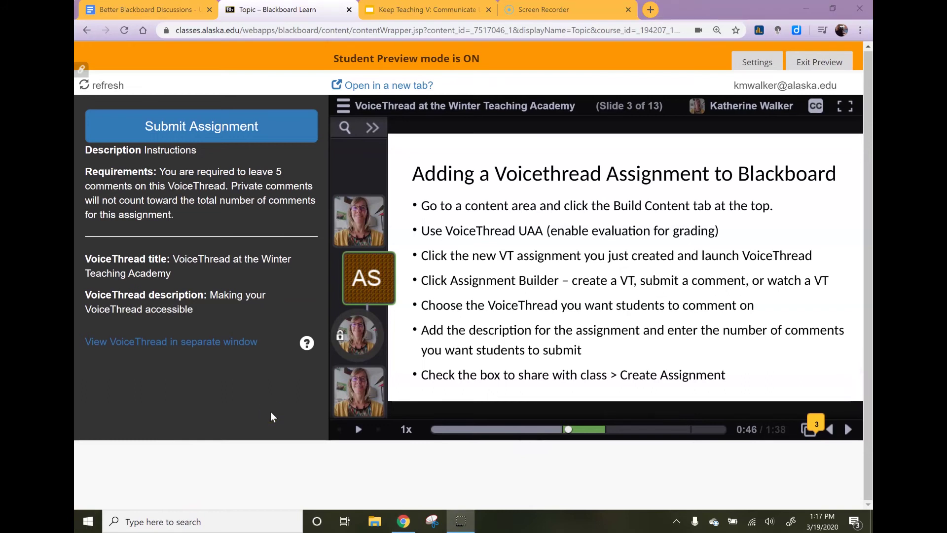
Submit the VoiceThread assignment and return to the course
{"action": "left_click", "coordinate": [243, 132]}
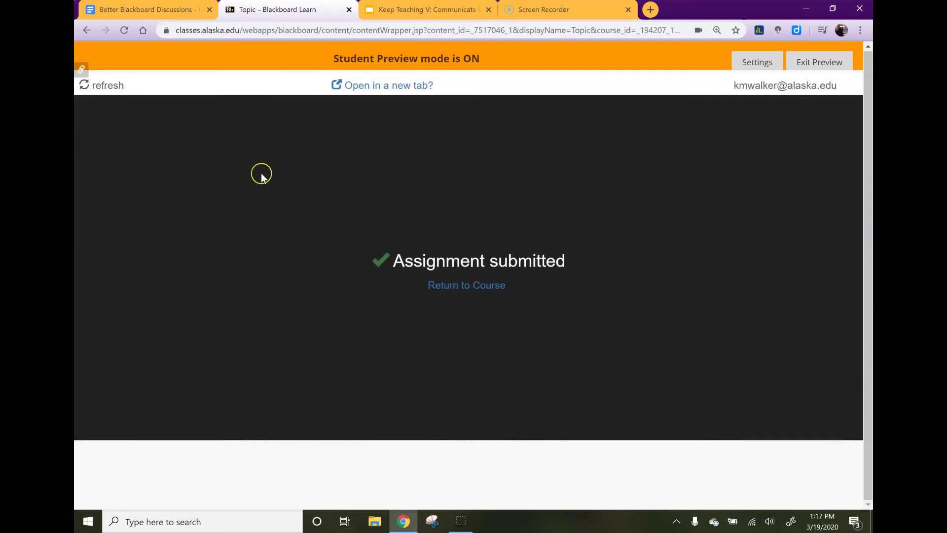
{"action": "left_click", "coordinate": [497, 289]}
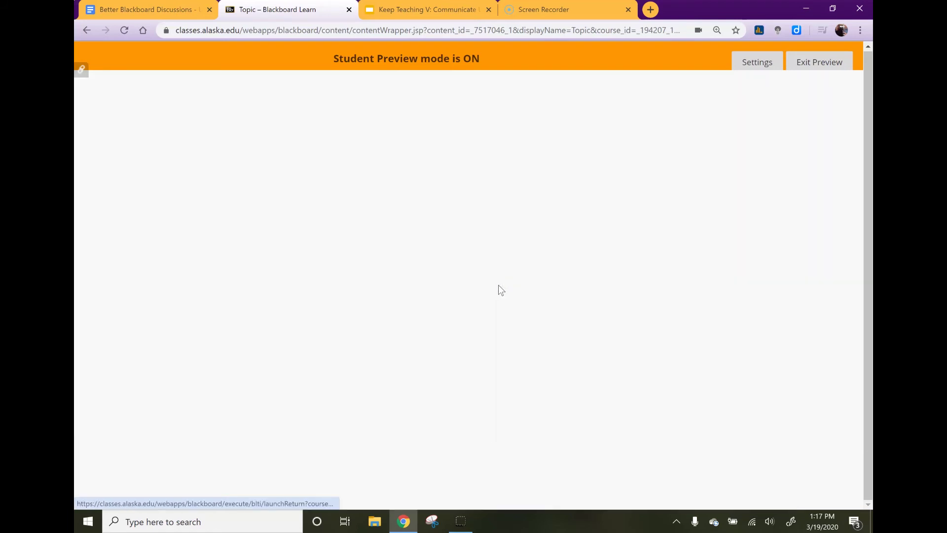
{"action": "left_click", "coordinate": [496, 288]}
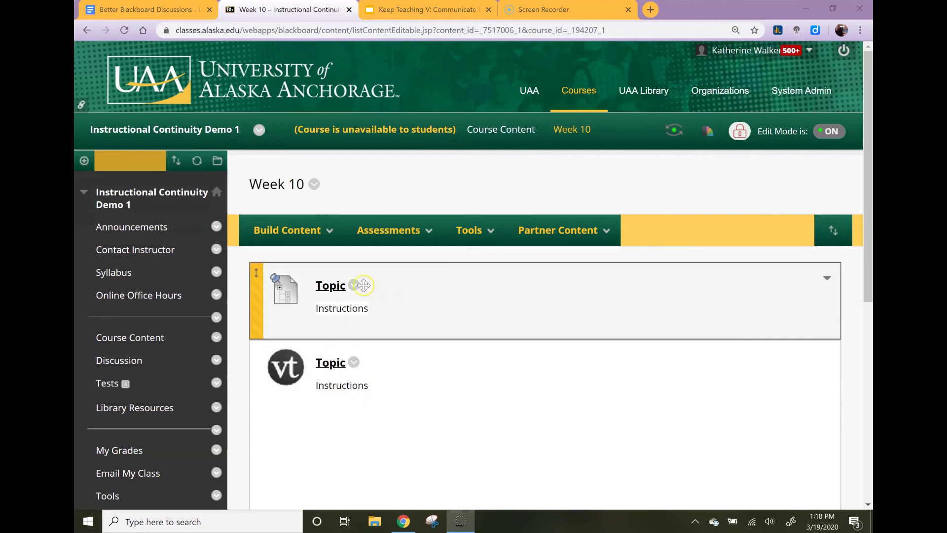
Open the Week 10 folder's Topic forum in Edit Mode and open forum grading for the second listed preview user
{"action": "left_click", "coordinate": [329, 286]}
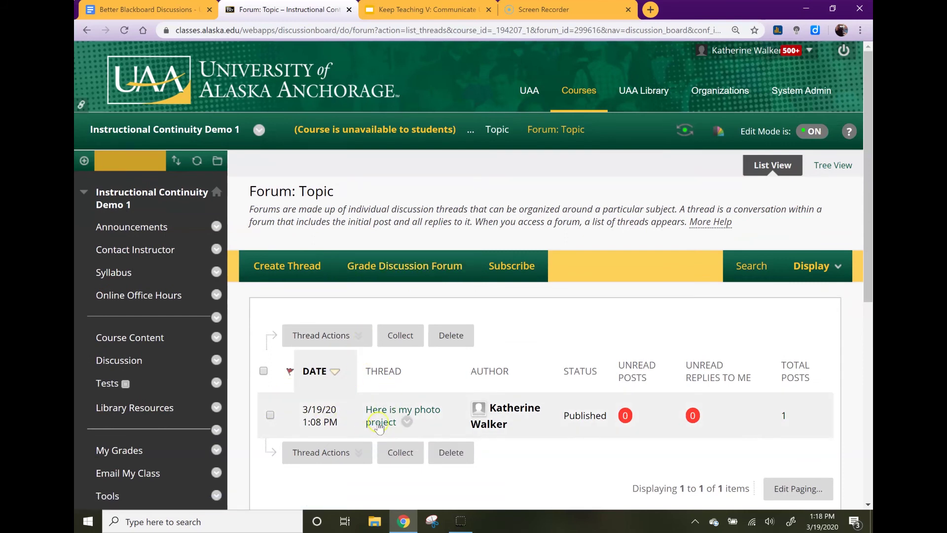
{"action": "left_click", "coordinate": [407, 421]}
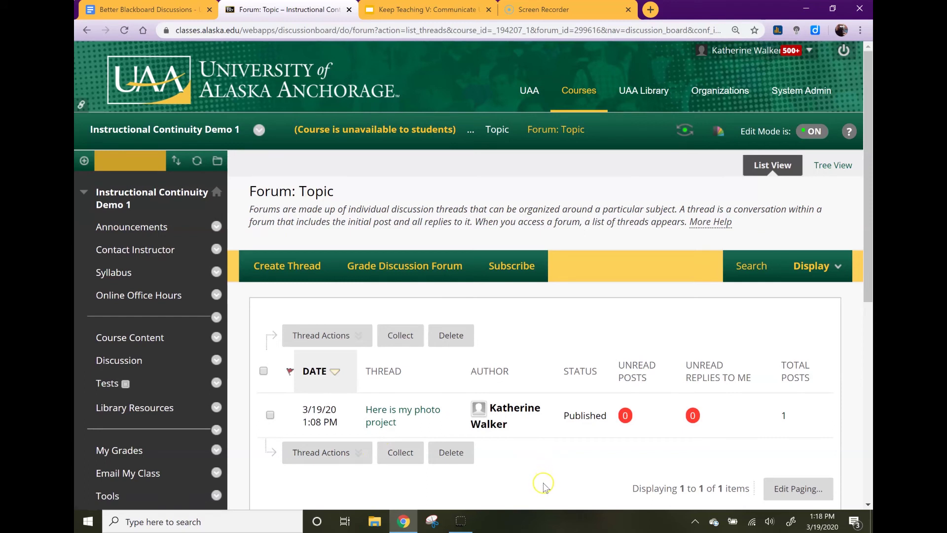
{"action": "left_click", "coordinate": [433, 274]}
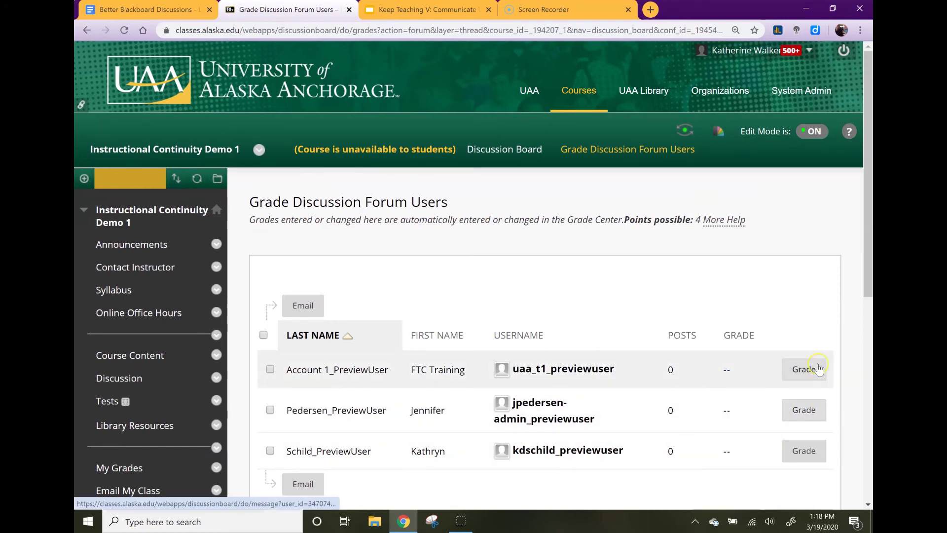
{"action": "left_click", "coordinate": [805, 411]}
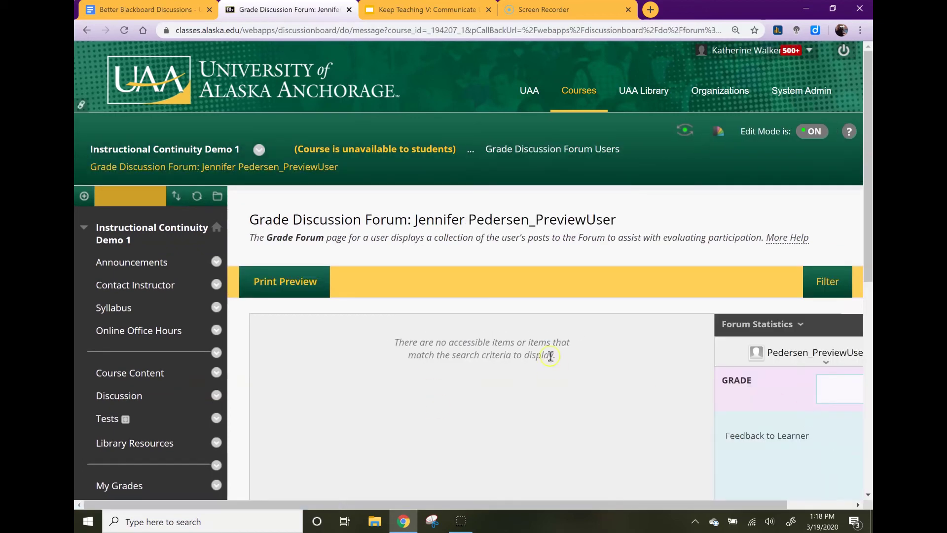
Enter a forum grade of 4 with the learner feedback "feedback" for this preview user and submit it
{"action": "left_click_drag", "start_coordinate": [611, 503], "coordinate": [715, 497]}
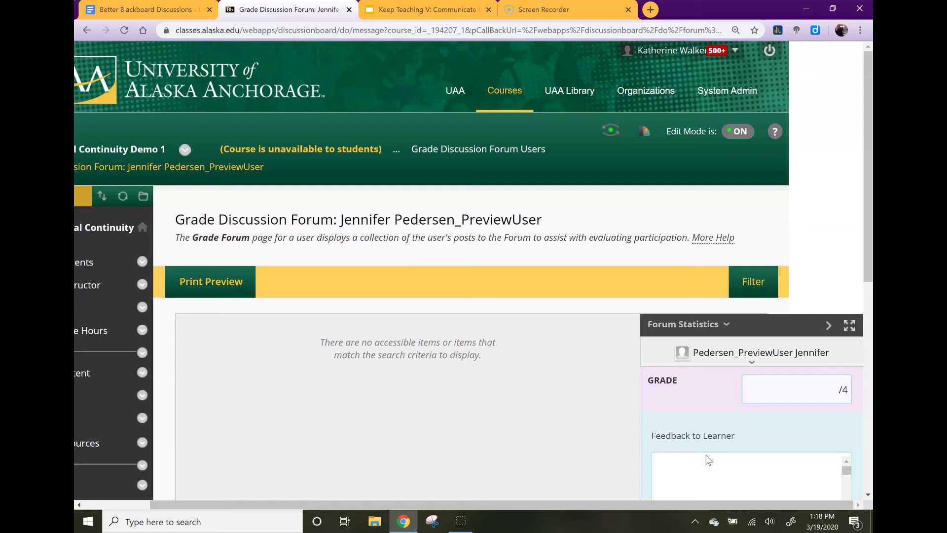
{"action": "left_click", "coordinate": [804, 389]}
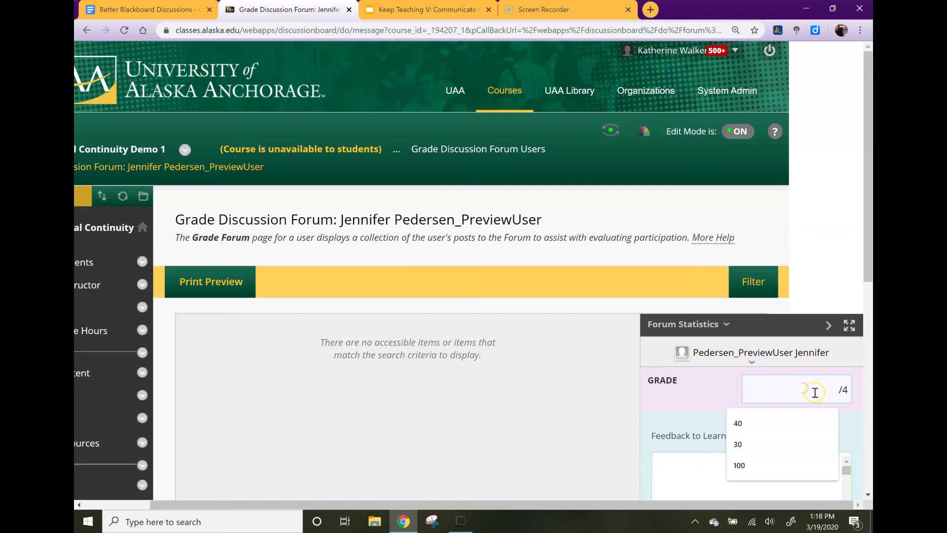
{"action": "type", "text": "4"}
{"action": "left_click", "coordinate": [762, 469]}
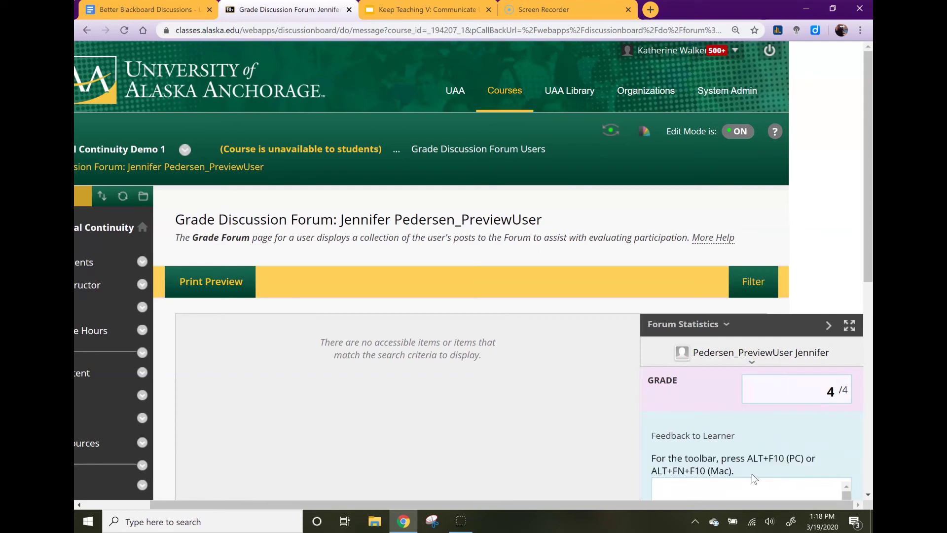
{"action": "type", "text": "feedback"}
{"action": "scroll", "coordinate": [729, 451], "scroll_direction": "down", "scroll_amount": 3}
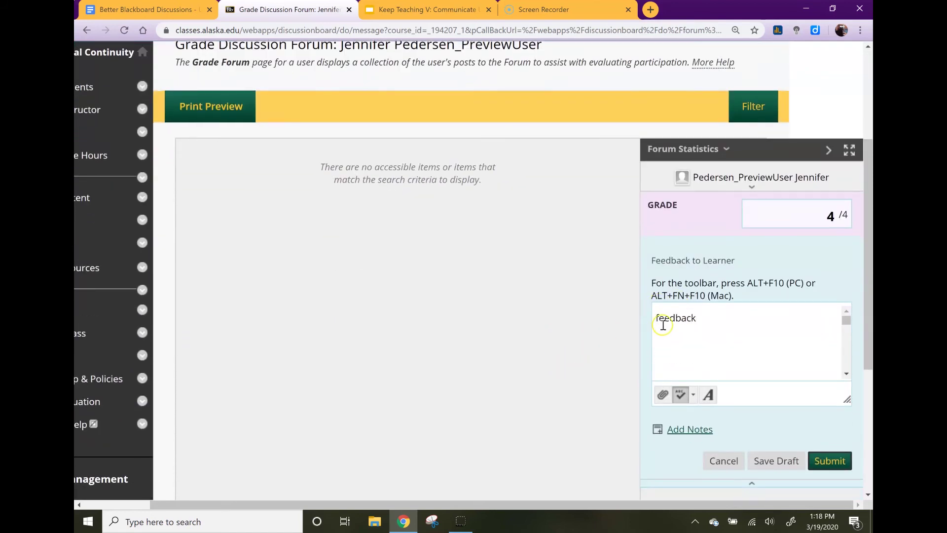
{"action": "left_click", "coordinate": [831, 460]}
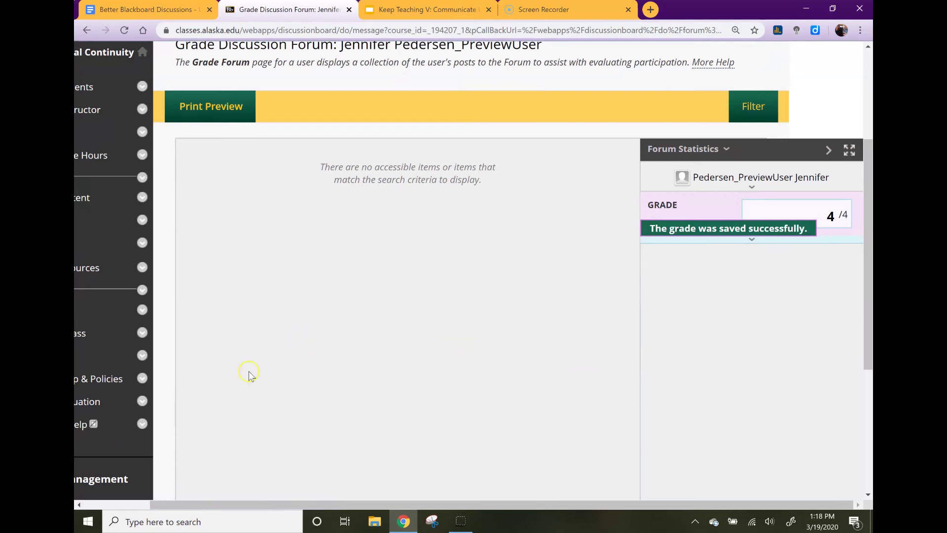
{"action": "left_click_drag", "start_coordinate": [322, 504], "coordinate": [218, 505]}
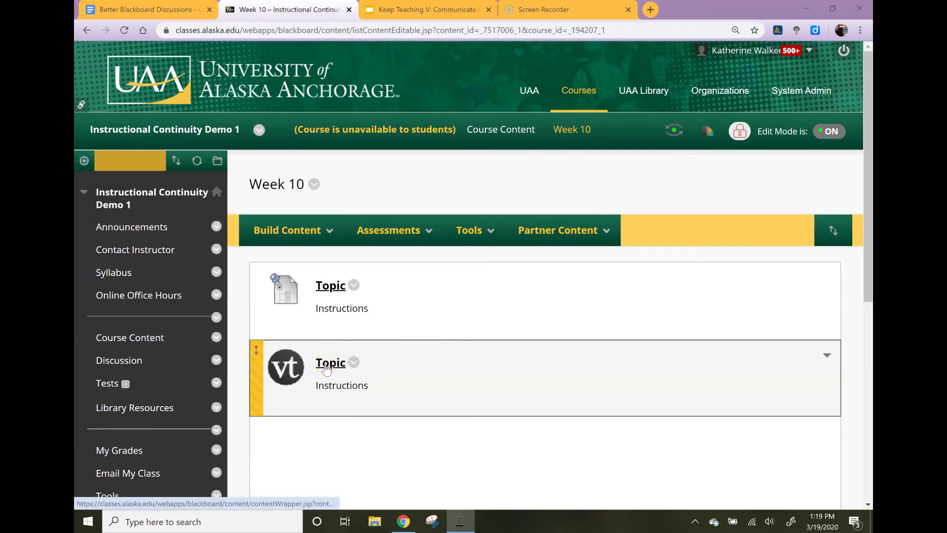
Launch the Week 10 folder's VoiceThread Topic item as instructor and examine its linked VoiceThread, submissions and grading scale
{"action": "left_click", "coordinate": [326, 365]}
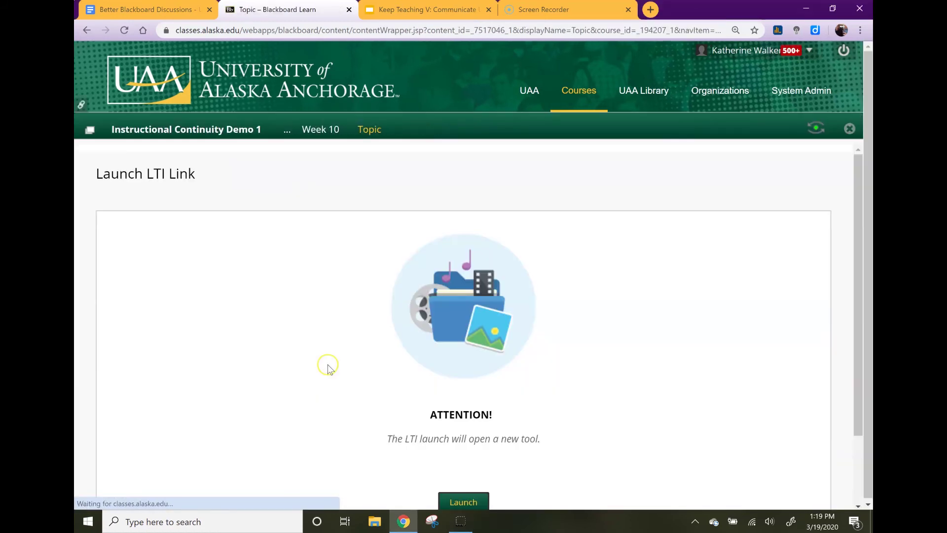
{"action": "left_click", "coordinate": [464, 504]}
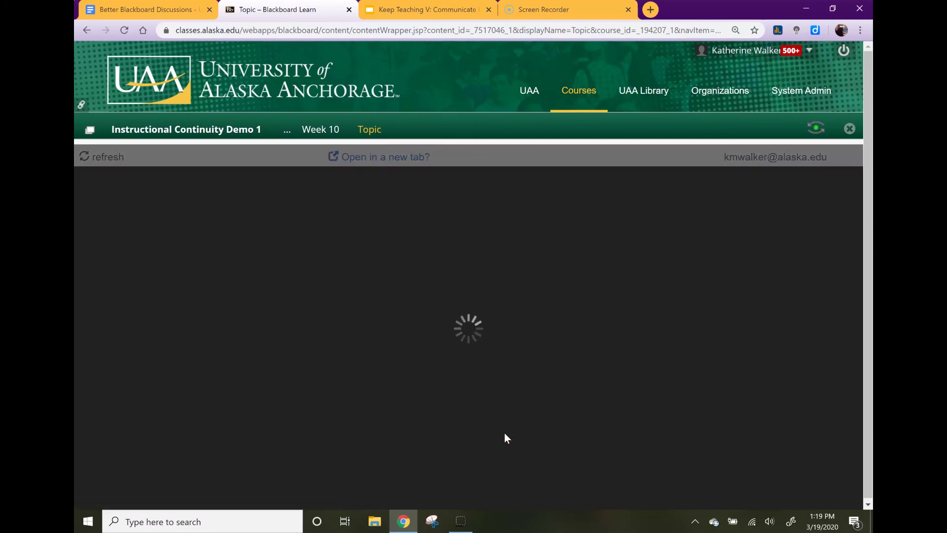
{"action": "left_click", "coordinate": [506, 432]}
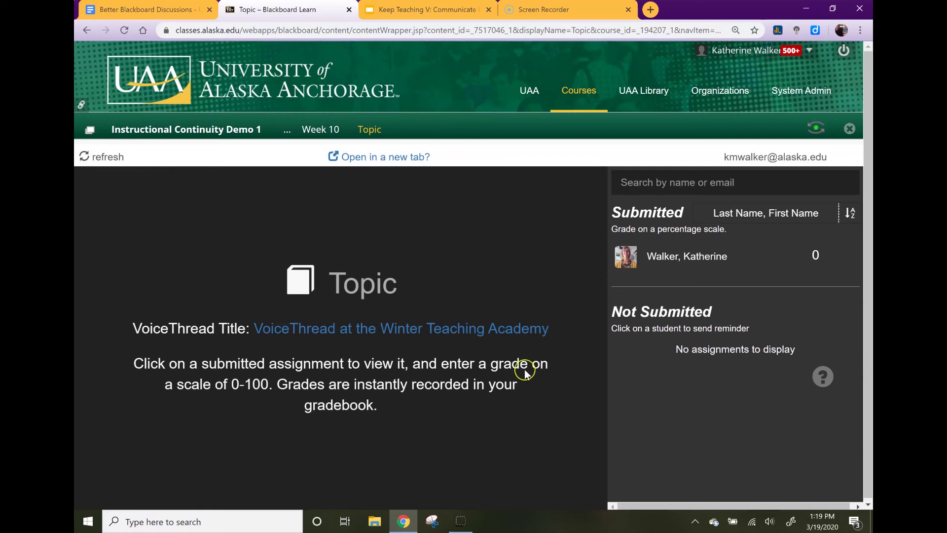
{"action": "left_click", "coordinate": [295, 329]}
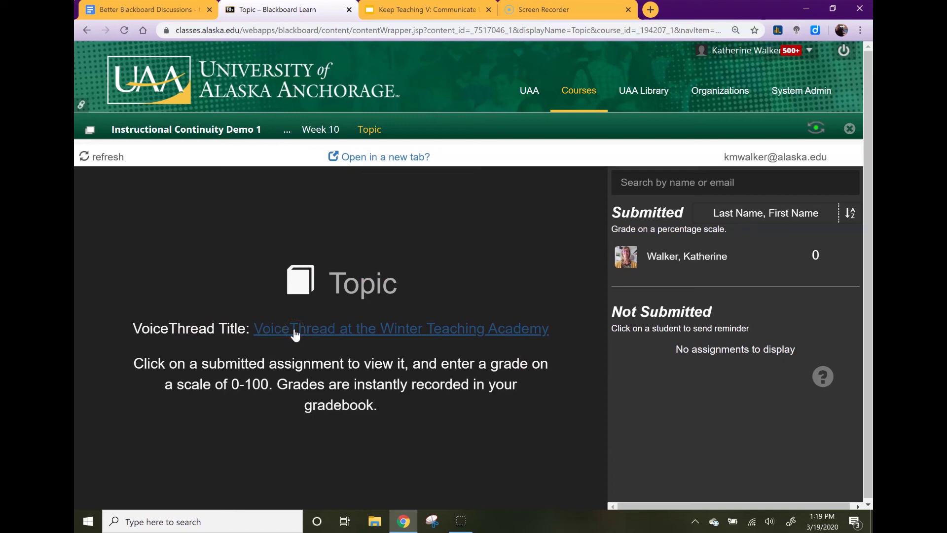
{"action": "left_click", "coordinate": [297, 332]}
{"action": "left_click", "coordinate": [781, 269]}
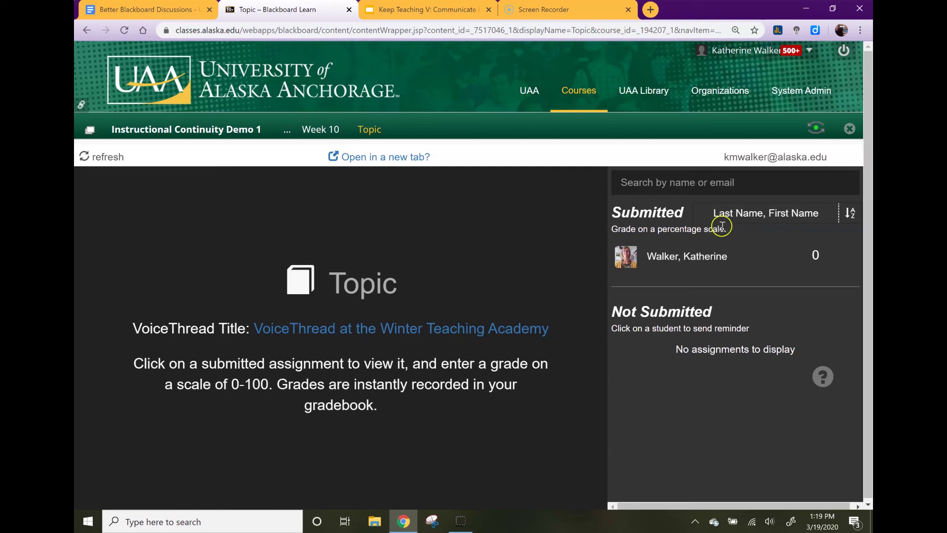
{"action": "left_click_drag", "start_coordinate": [736, 232], "coordinate": [611, 230]}
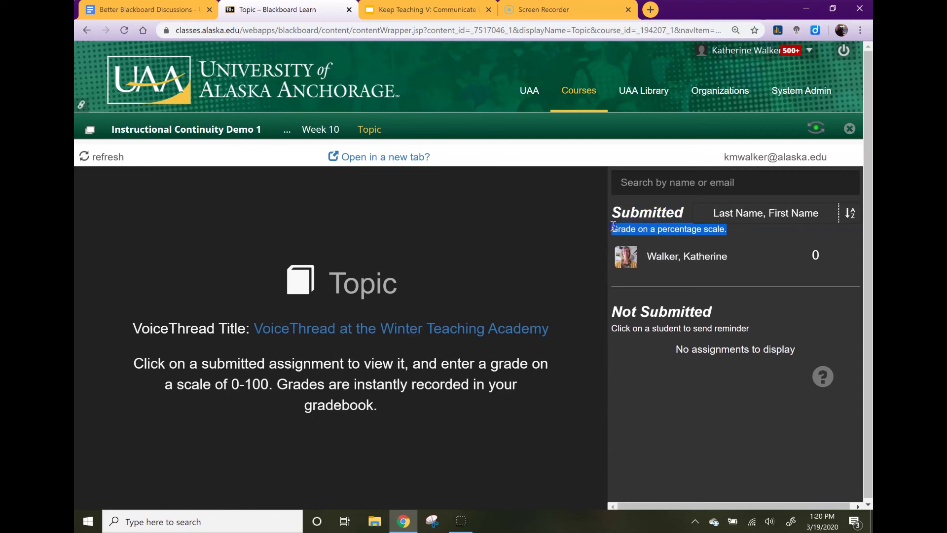